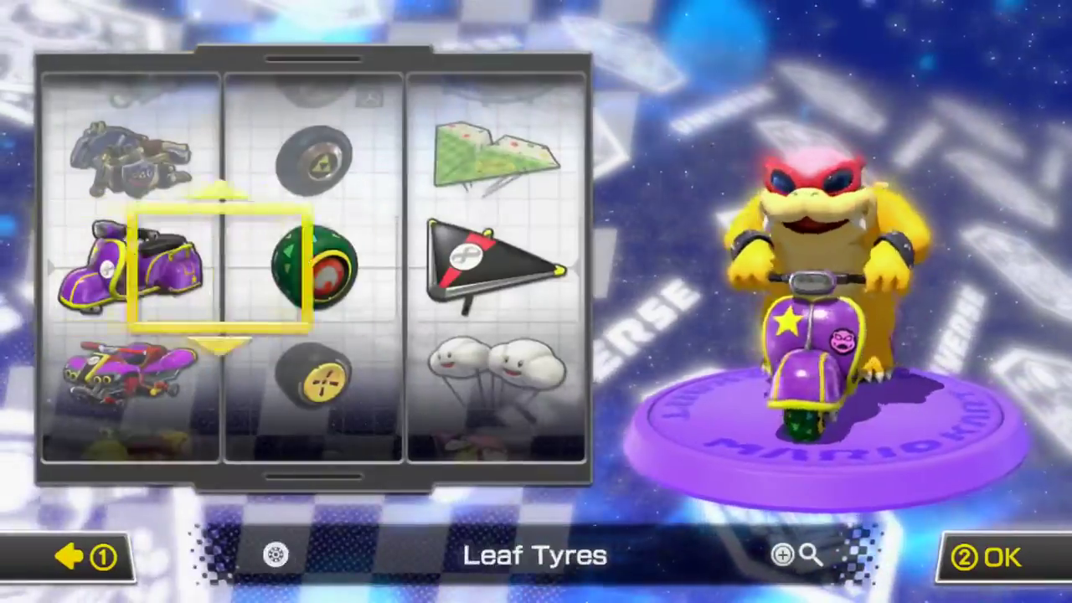
key("Right")
key("Return")
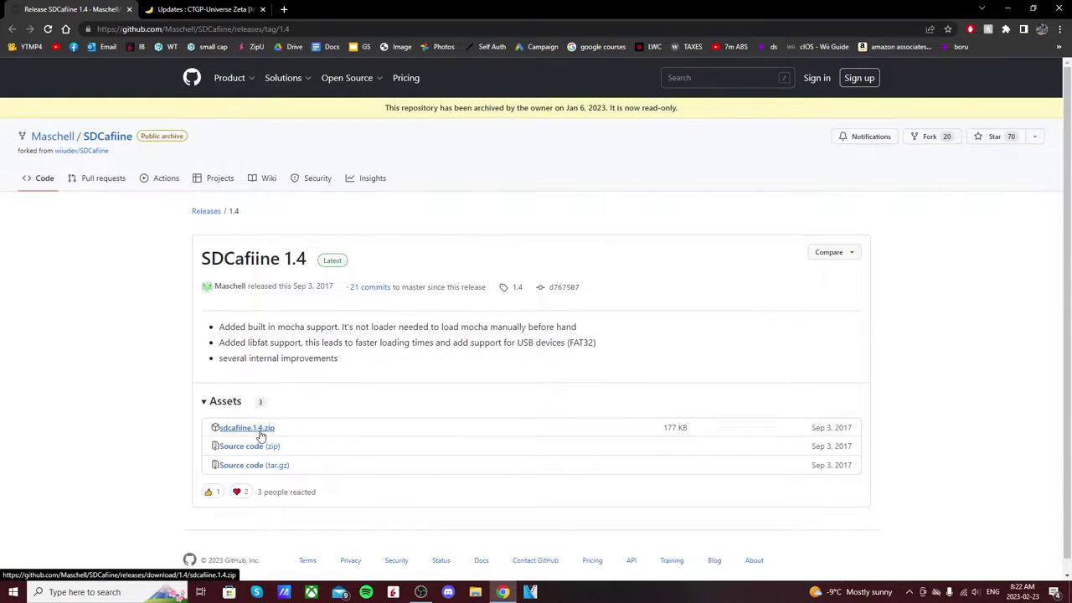
Step: Download sdcafiine.1.4.zip from the assets of the SDCafiine 1.4 GitHub release
left_click(252, 436)
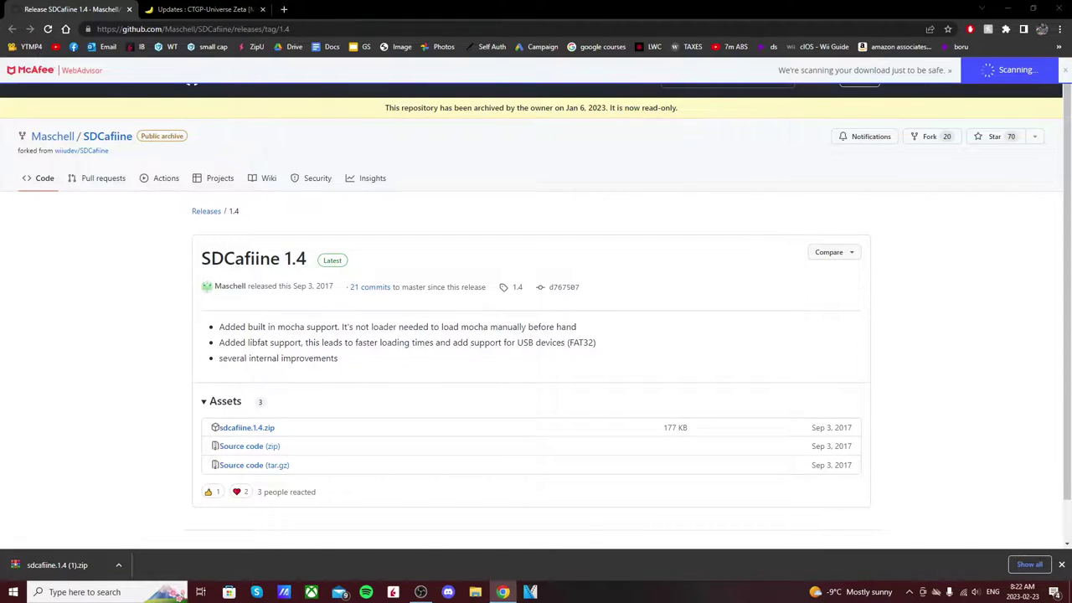
Step: Download ctgp-u_zeta.zip from the CTGP-Universe Zeta mod page on GameBanana
left_click(206, 9)
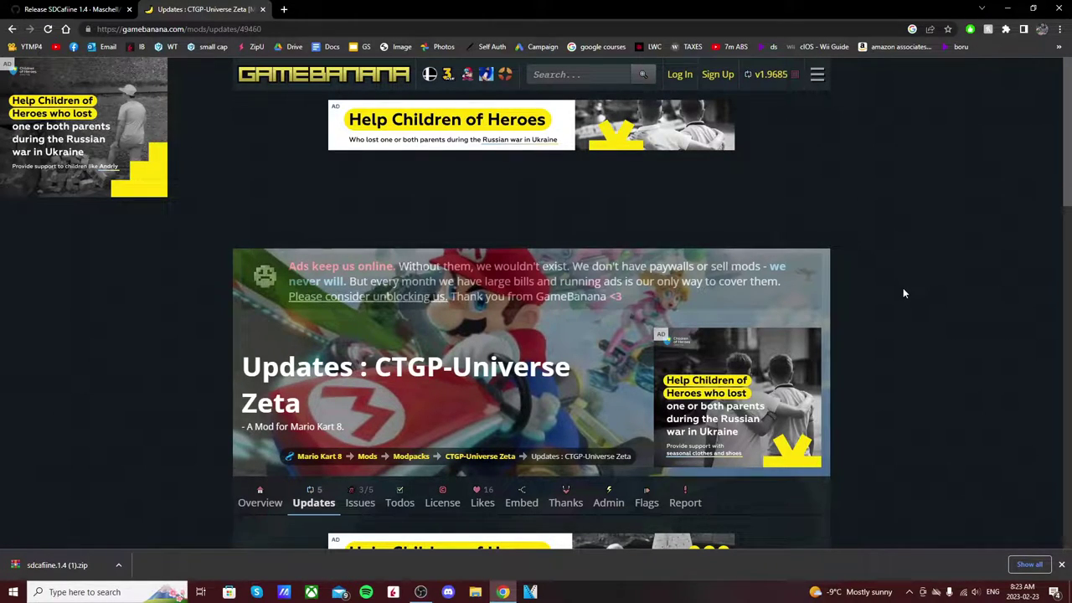
scroll(903, 288, "down", 3)
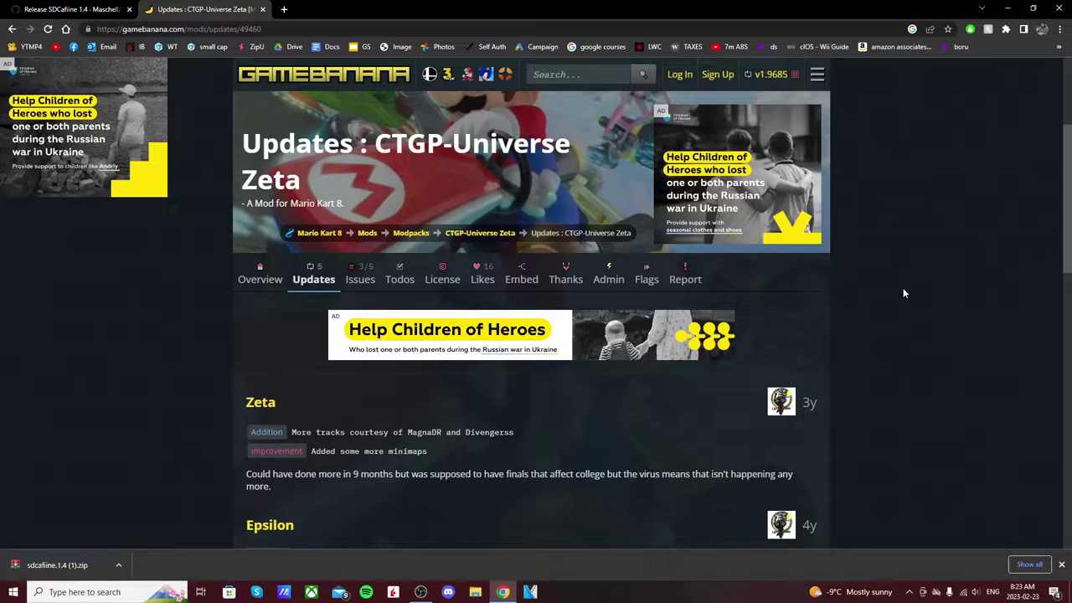
key("alt+Left")
scroll(878, 194, "down", 1)
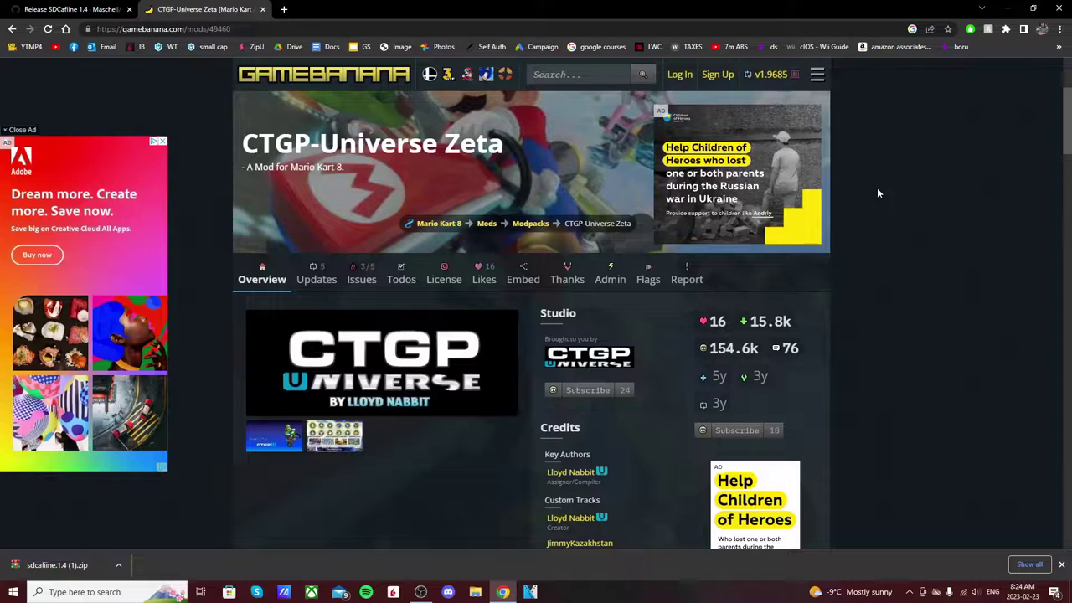
scroll(877, 194, "down", 1)
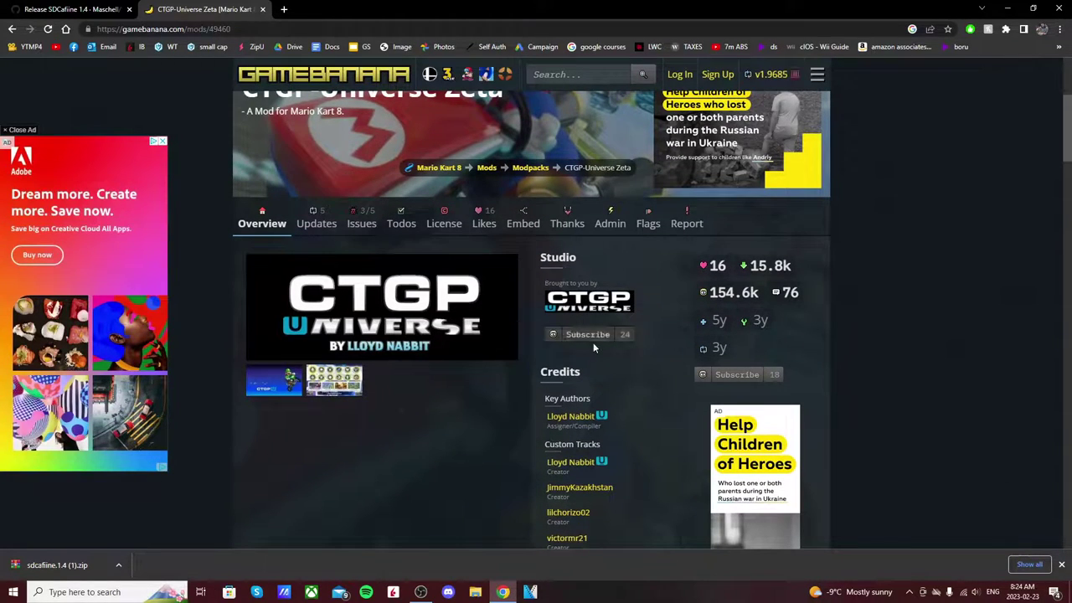
scroll(900, 261, "down", 8)
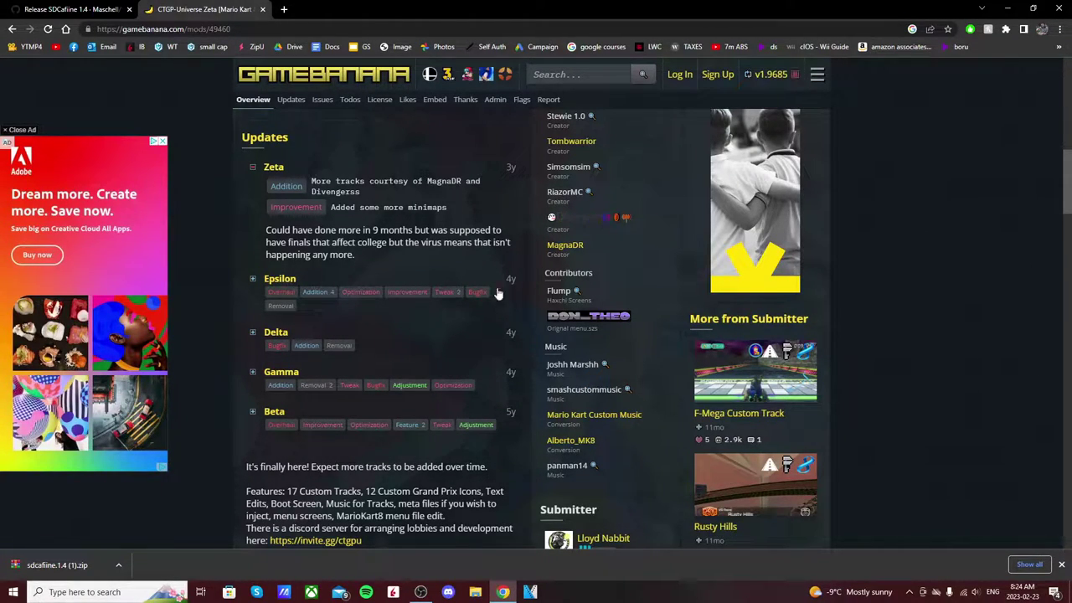
scroll(718, 335, "down", 2)
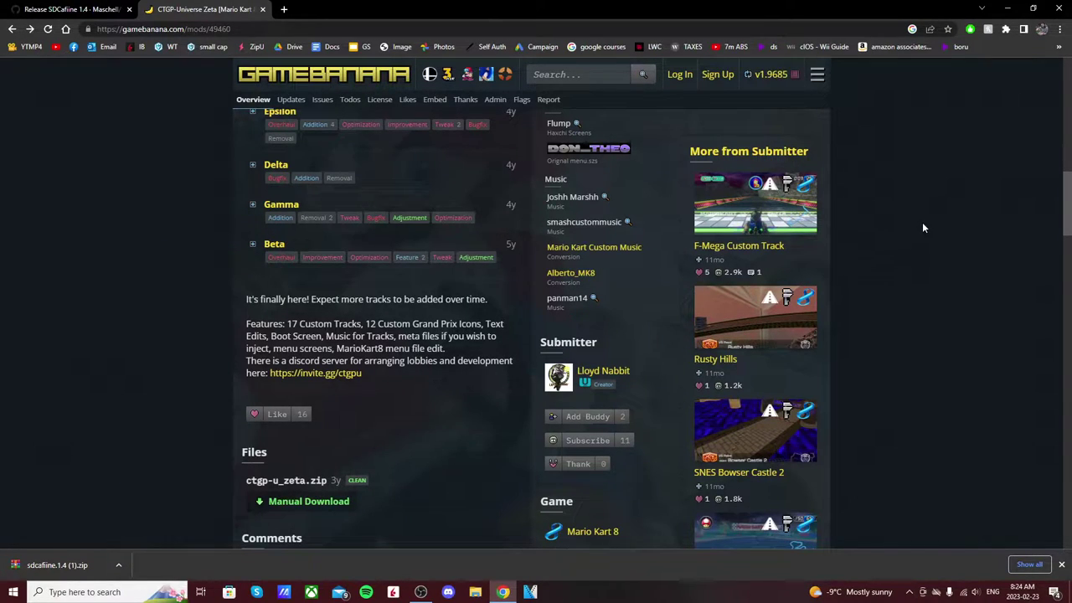
scroll(467, 324, "down", 2)
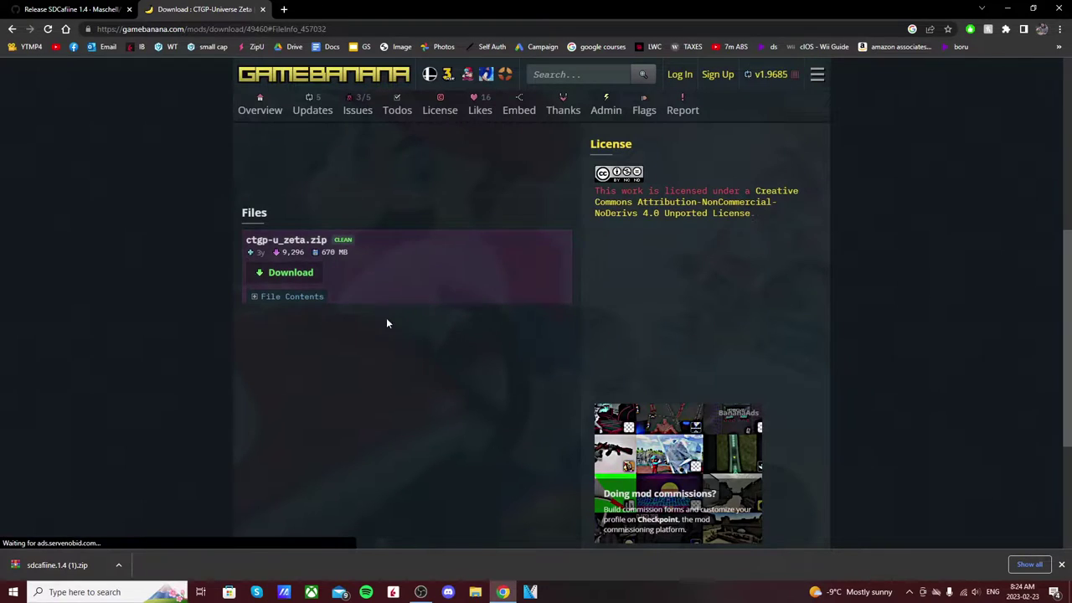
left_click(286, 274)
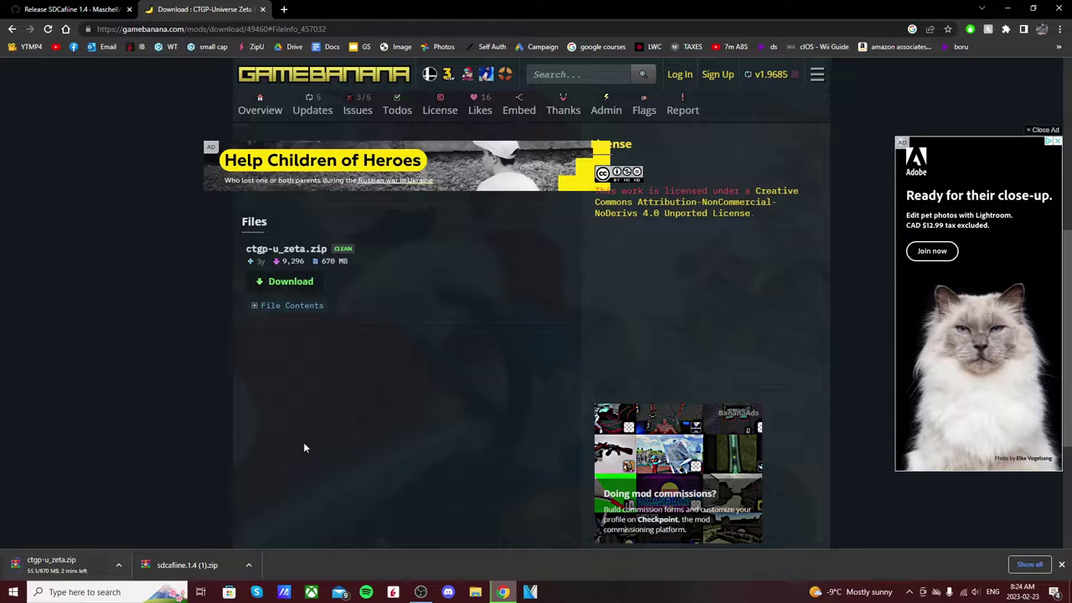
scroll(688, 303, "down", 2)
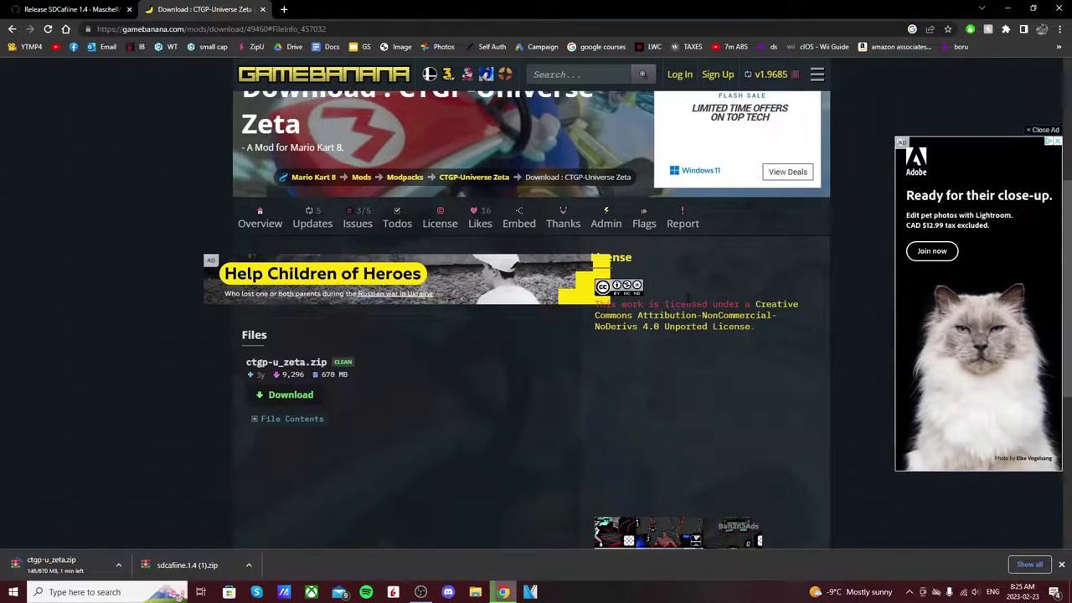
Step: Copy the wiiu folder from the downloaded sdcafiine.1.4 archive into the root of drive G:, replacing the existing files
key("super+Left")
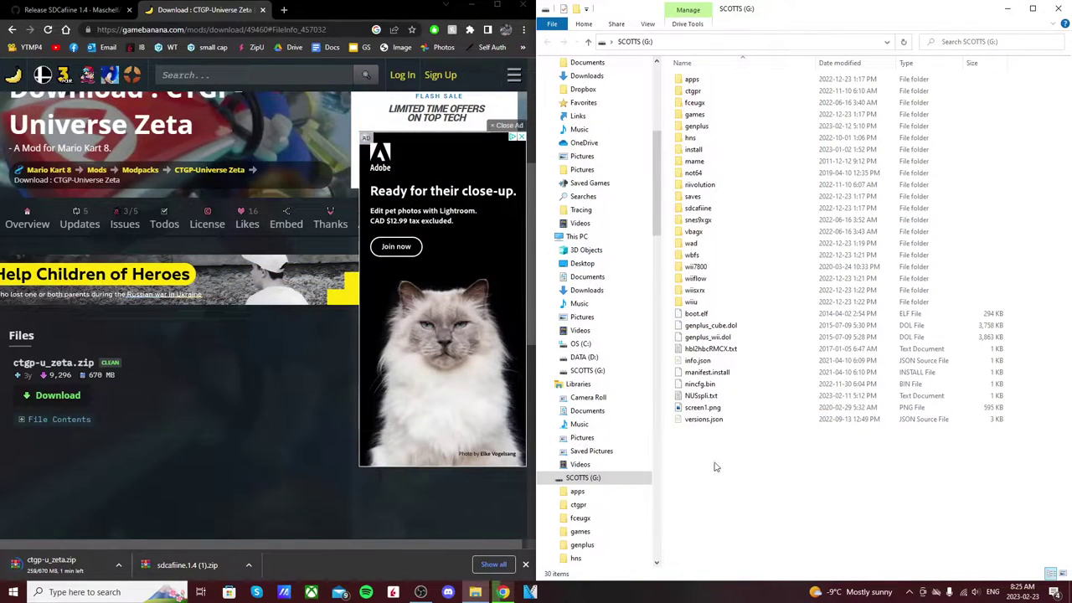
left_click(193, 566)
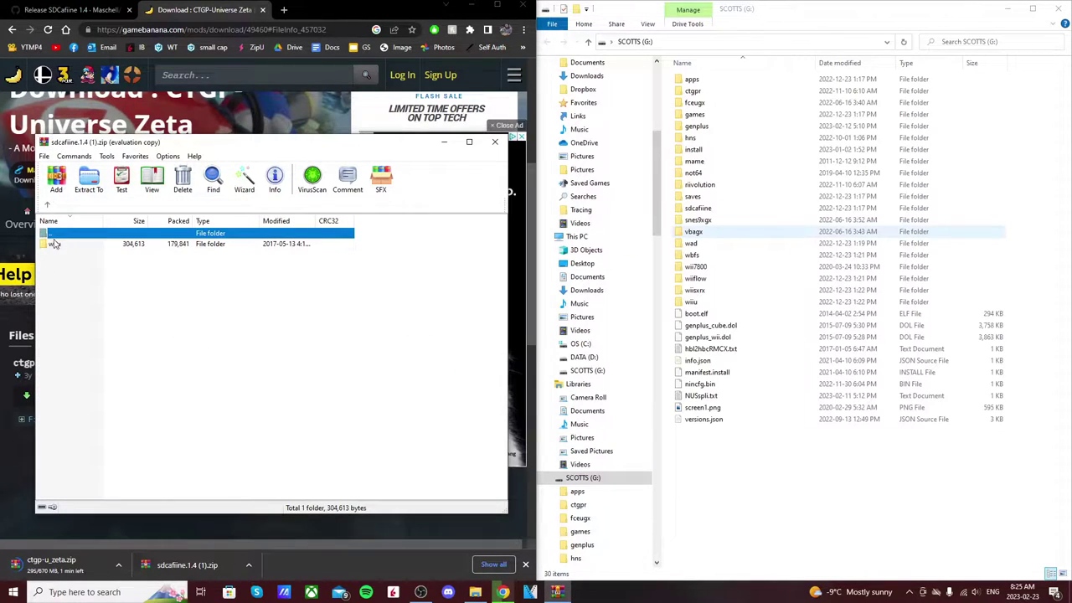
double_click(58, 244)
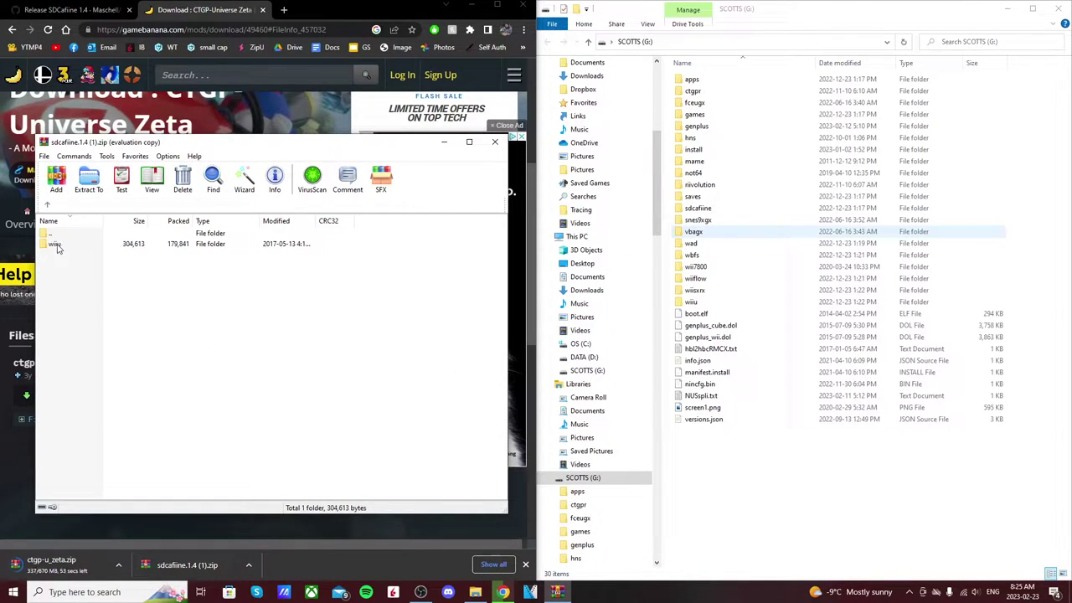
left_click_drag(58, 247, 730, 484)
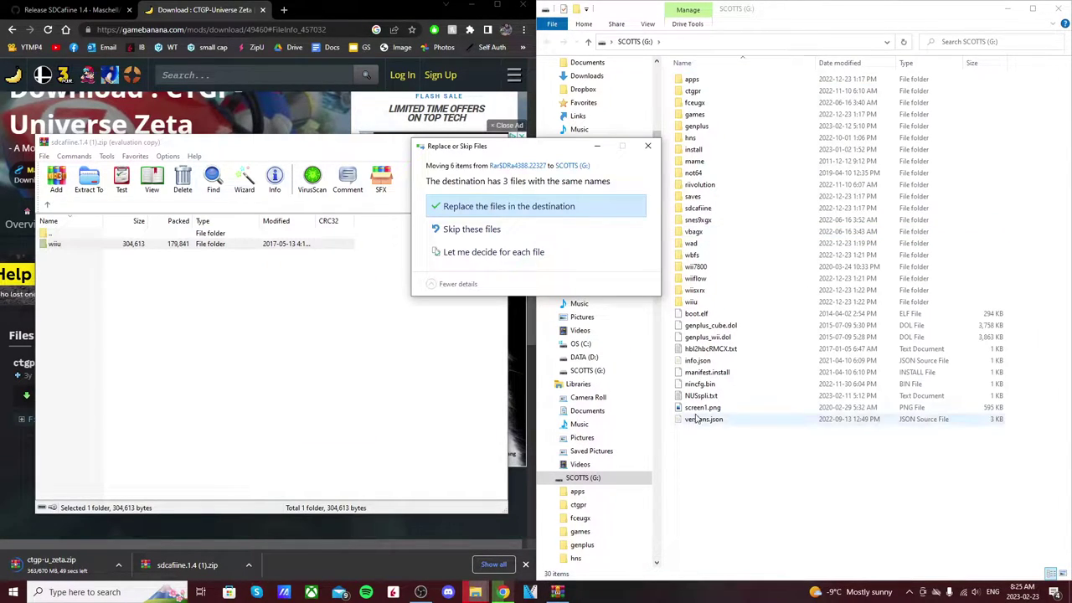
left_click(532, 212)
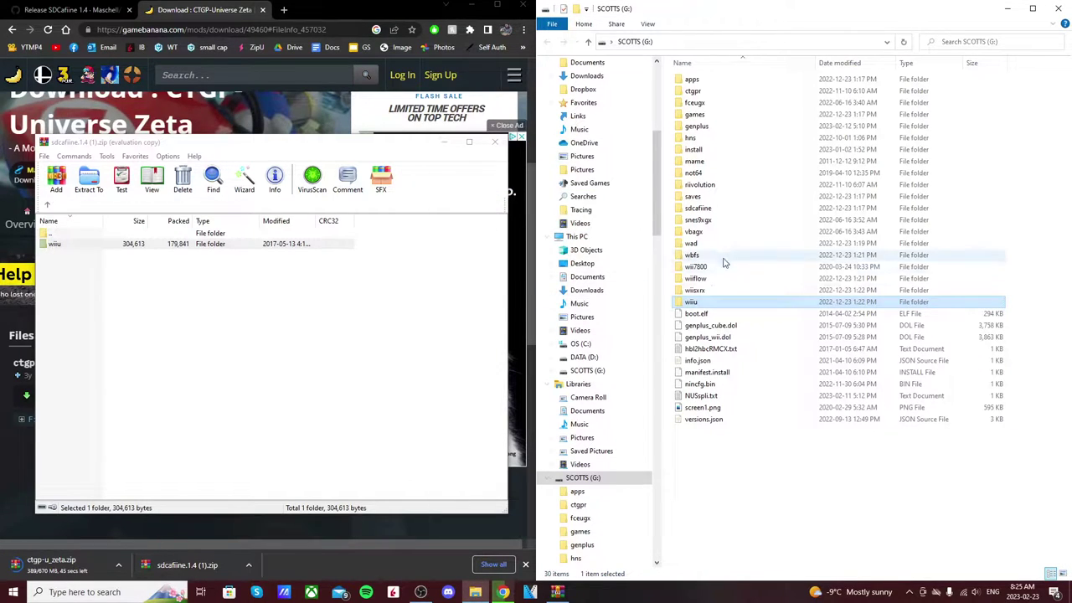
Step: Inspect the wiiu/apps/SDcafiine folder on drive G:, and return to the drive root with the archive window closed
double_click(703, 304)
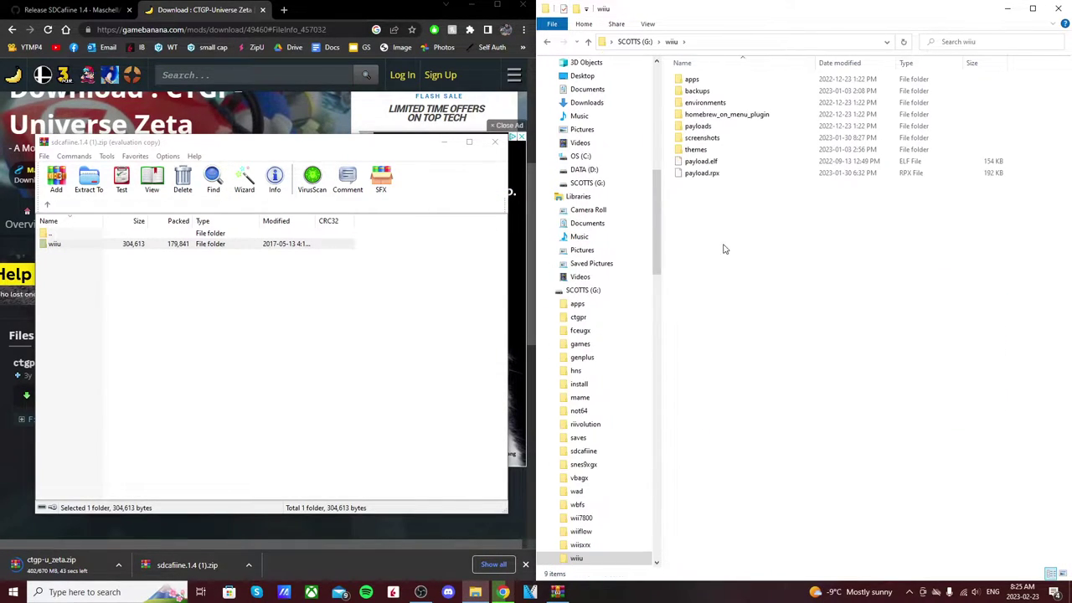
double_click(713, 81)
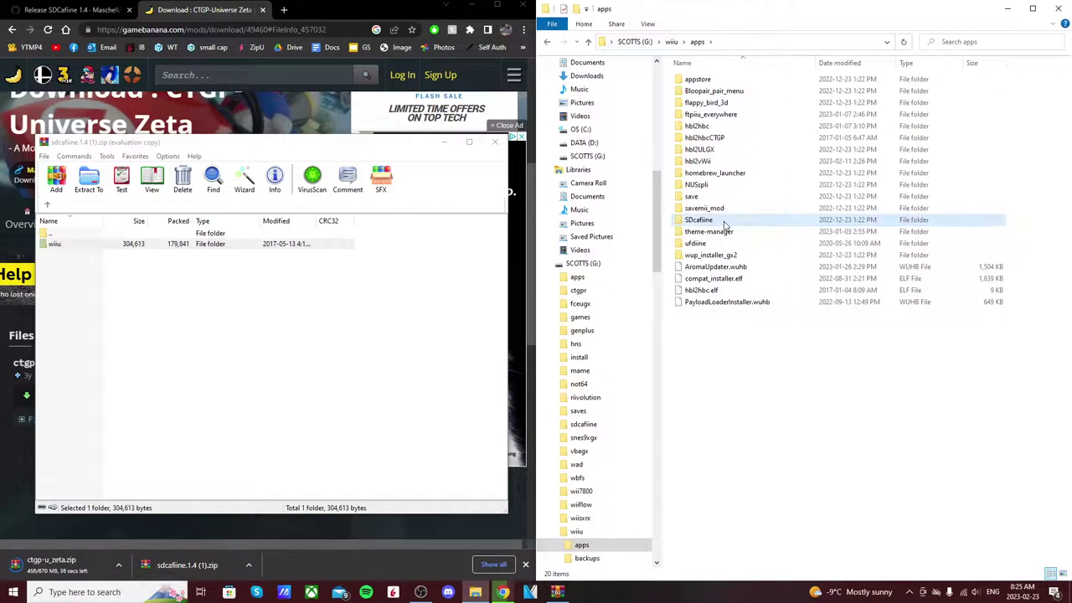
double_click(701, 219)
left_click_drag(719, 134, 724, 73)
left_click(726, 126)
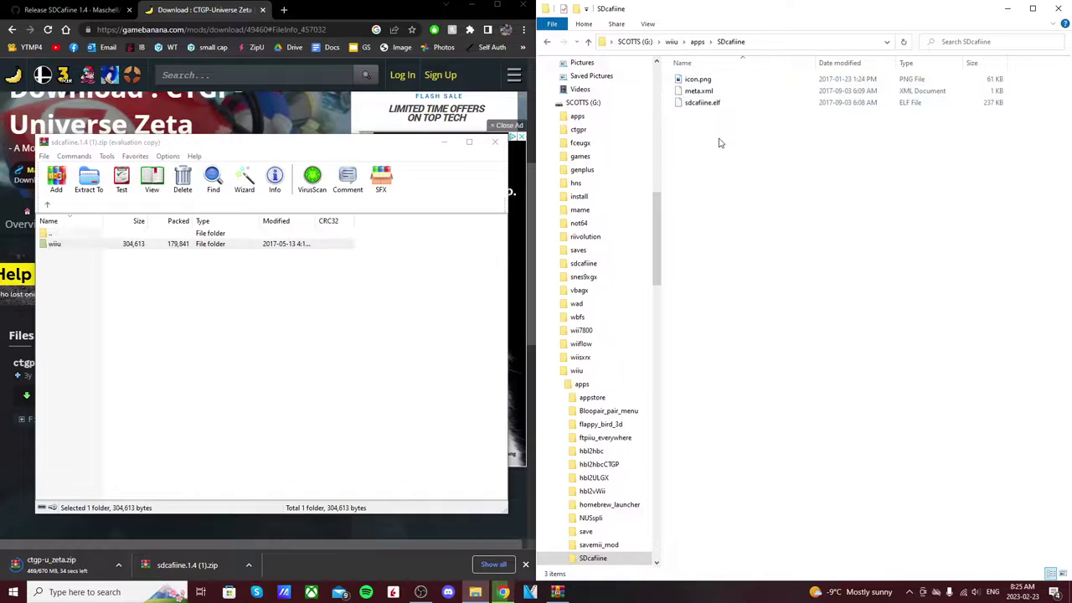
mouse_move(723, 160)
left_mouse_down()
mouse_move(720, 78)
mouse_move(716, 153)
left_mouse_up()
left_click(582, 102)
left_click(500, 149)
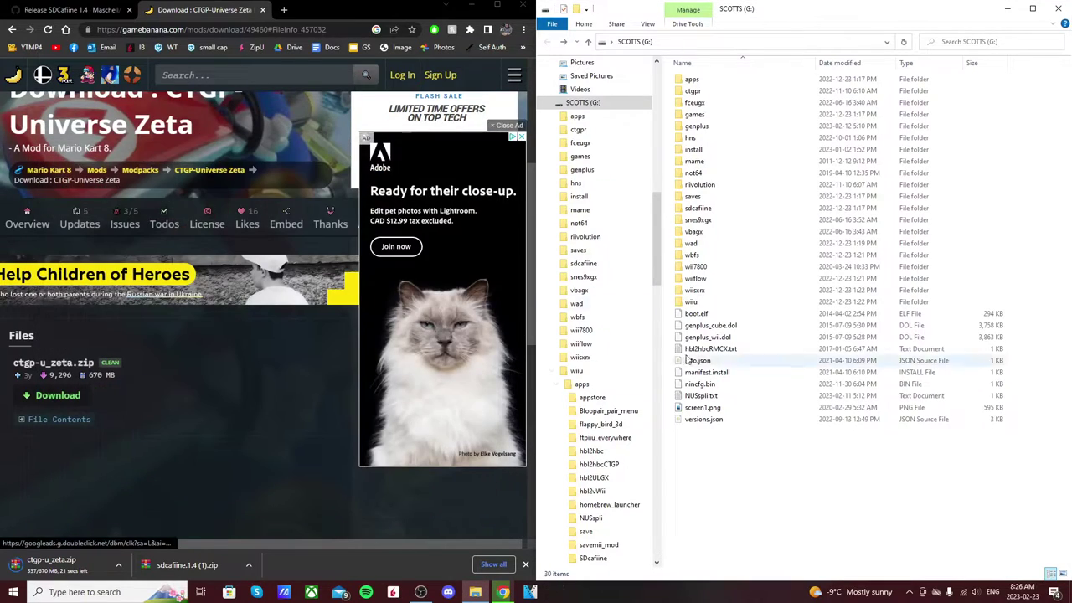
Step: Try to create a new folder named sdcafiine in the root of drive G: without merging it into an existing one
right_click(717, 482)
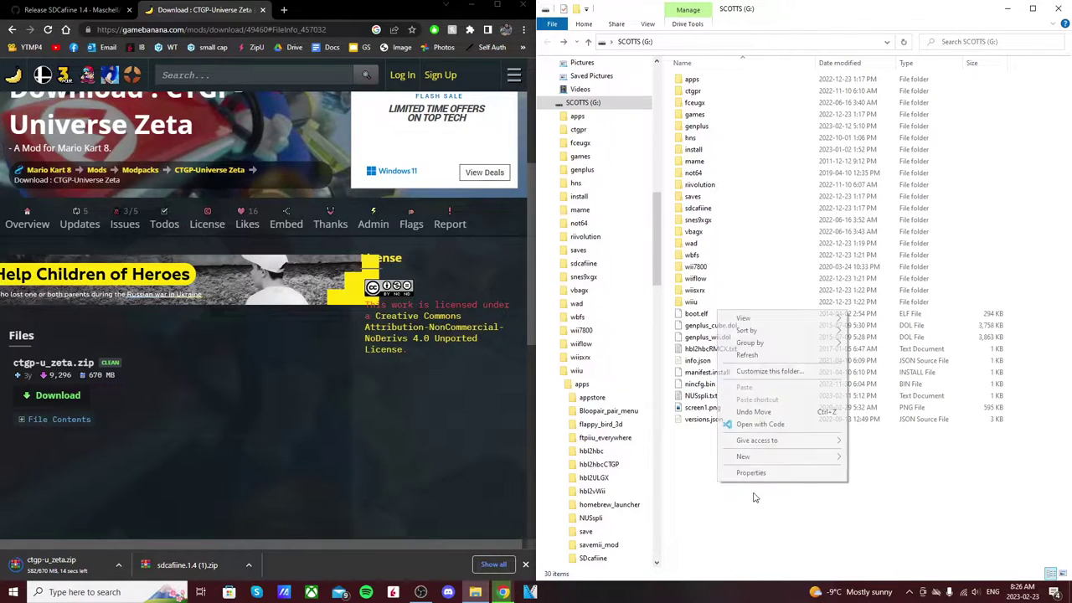
mouse_move(767, 459)
left_click(921, 459)
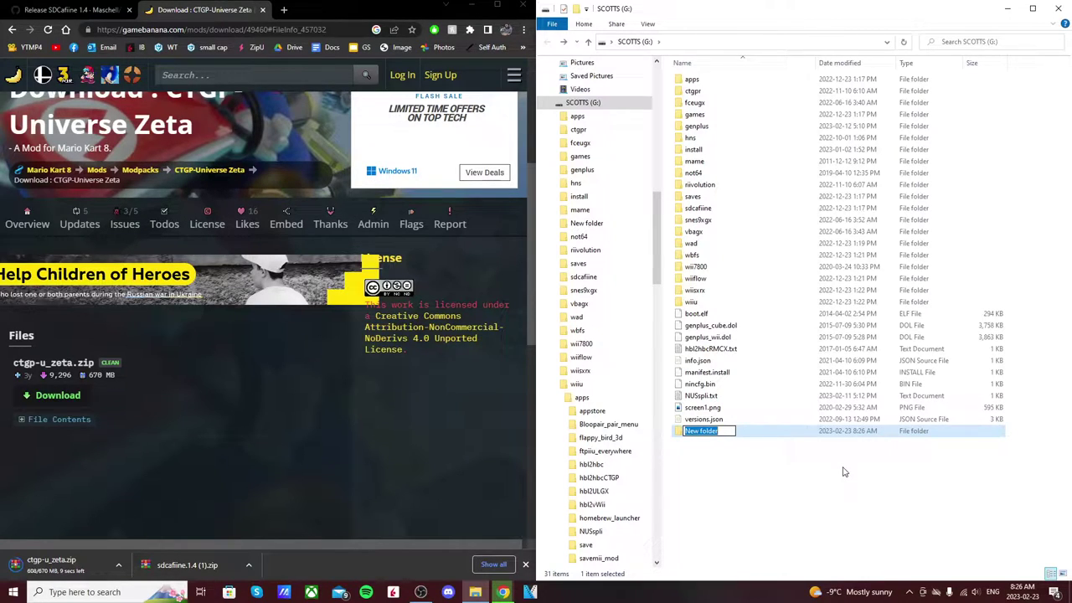
type("sdcafiine")
key("Return")
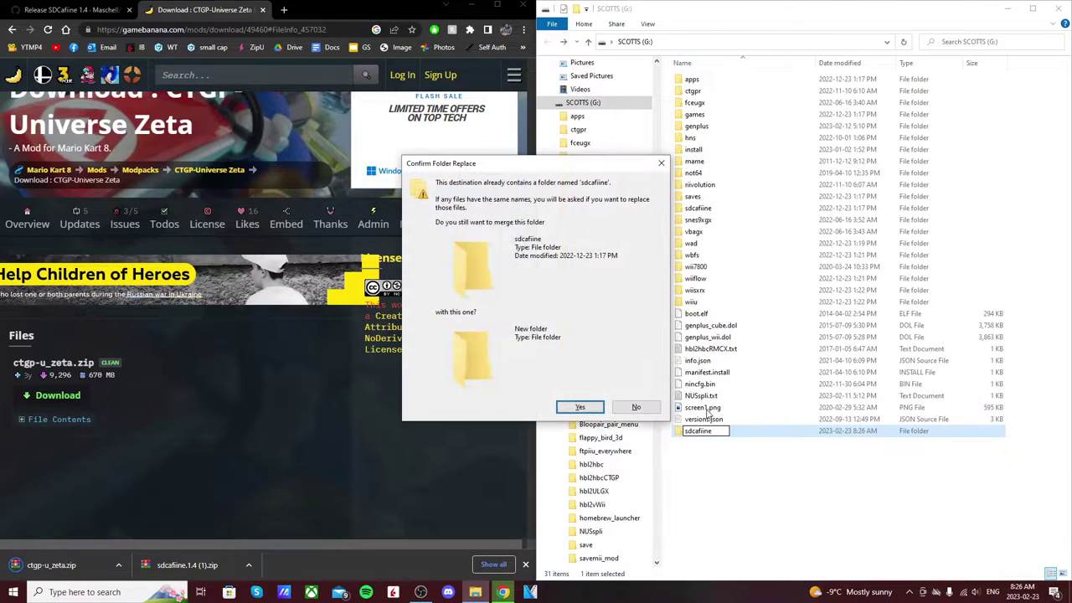
left_click(636, 408)
Step: Permanently delete the leftover new folder from the root of drive G:
right_click(715, 434)
left_click(762, 397)
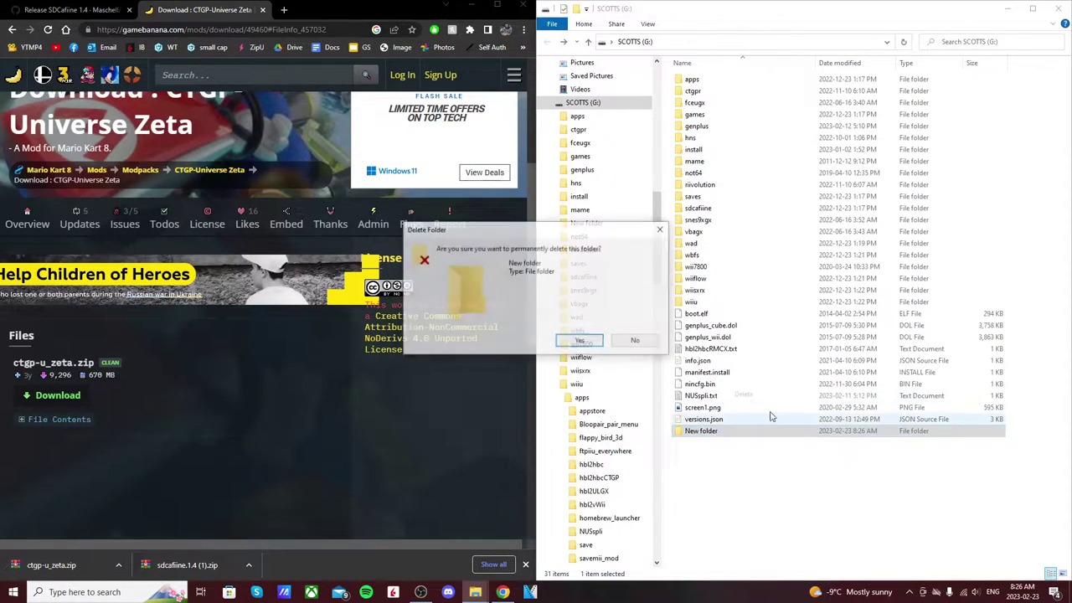
key("Return")
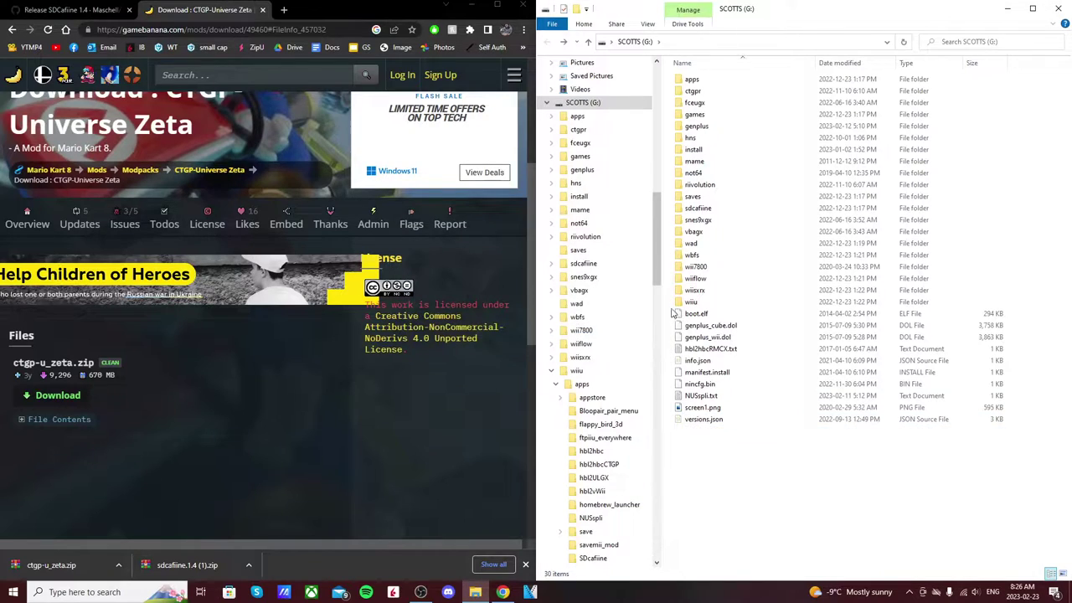
double_click(717, 211)
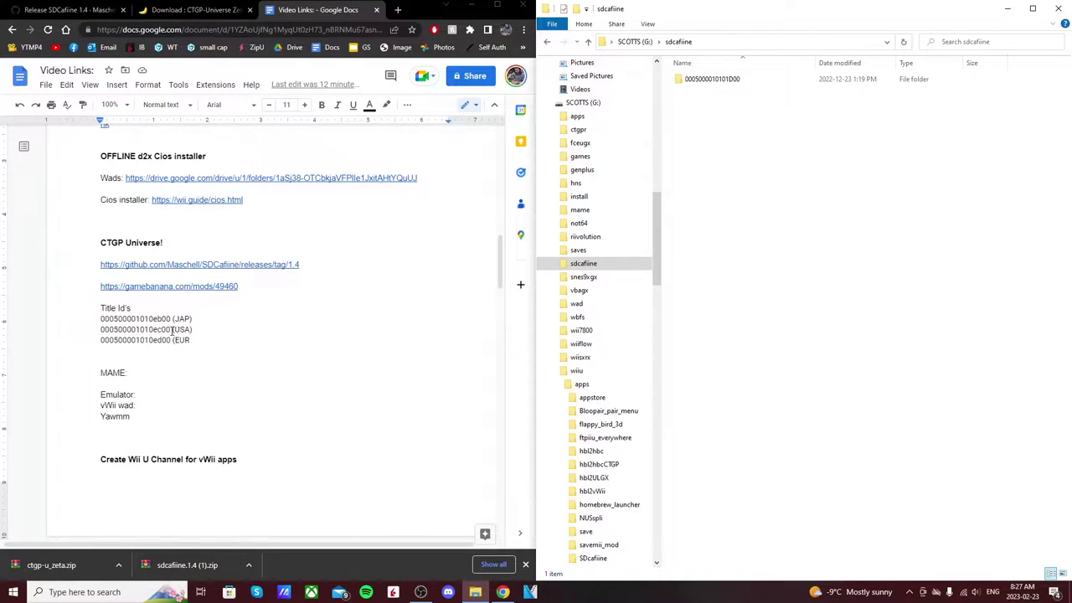
left_click_drag(171, 332, 100, 332)
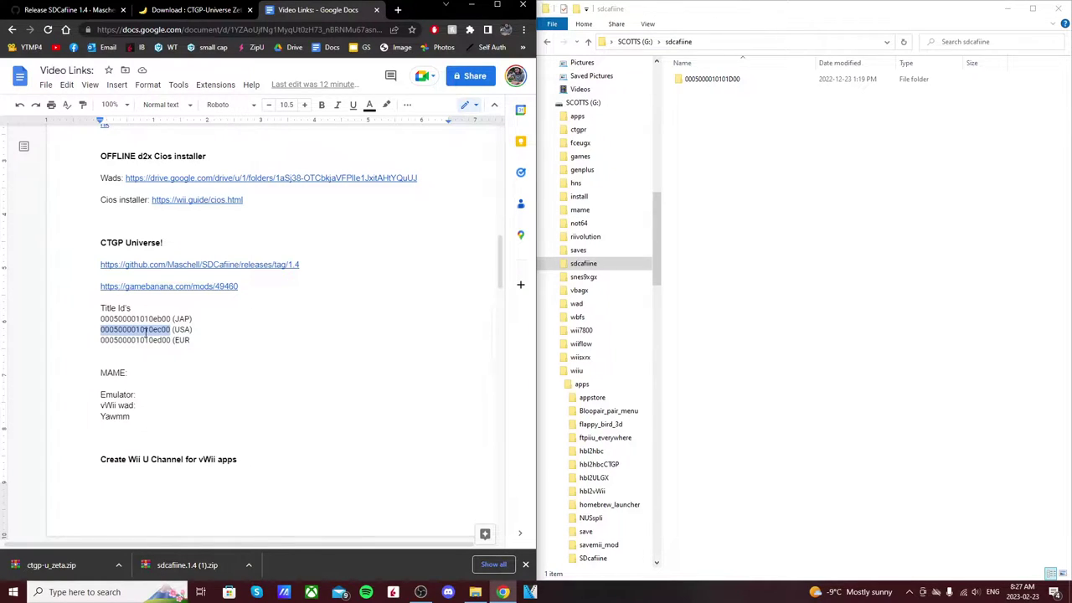
right_click(152, 332)
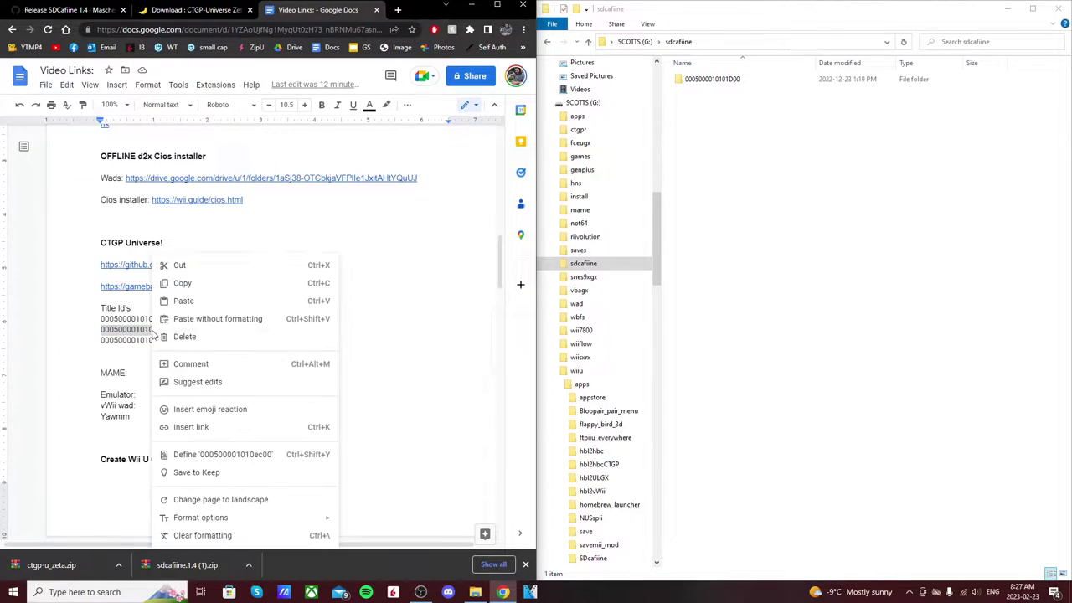
left_click(196, 283)
left_click(250, 337)
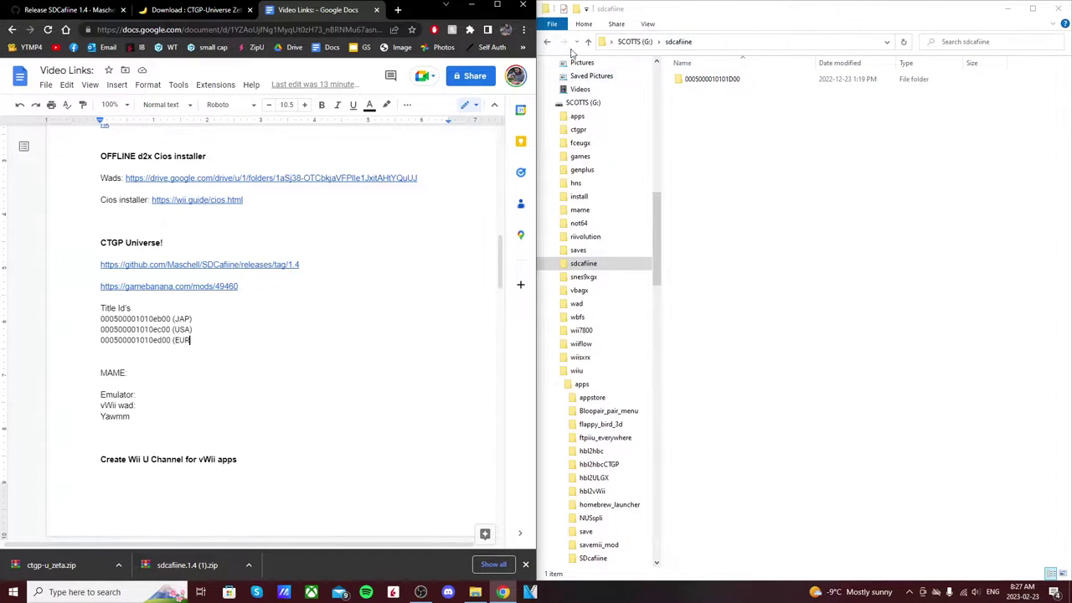
right_click(725, 149)
mouse_move(774, 282)
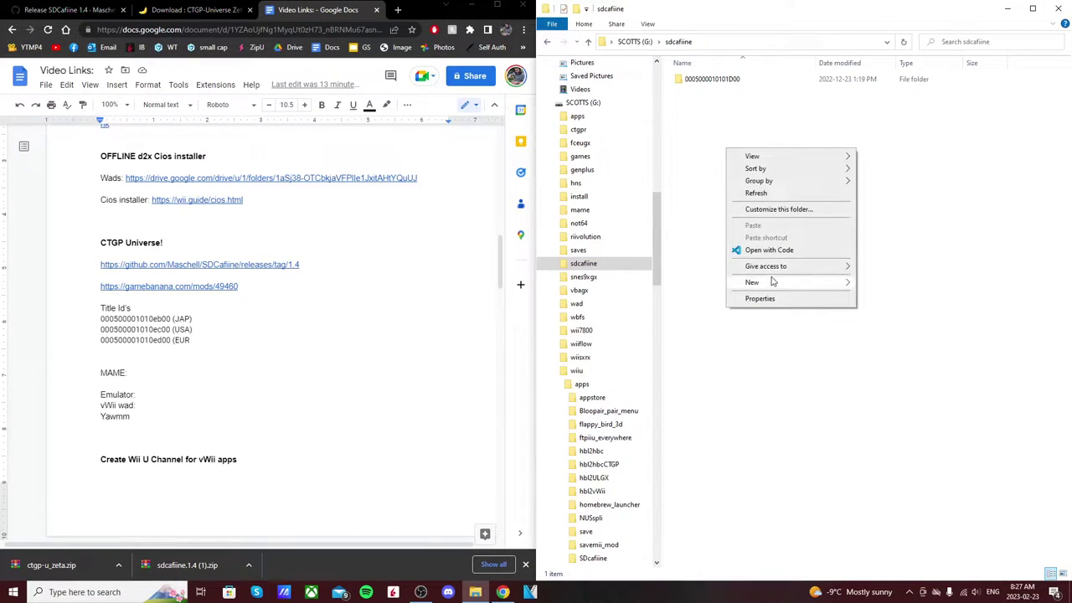
left_click(882, 284)
key("ctrl+v")
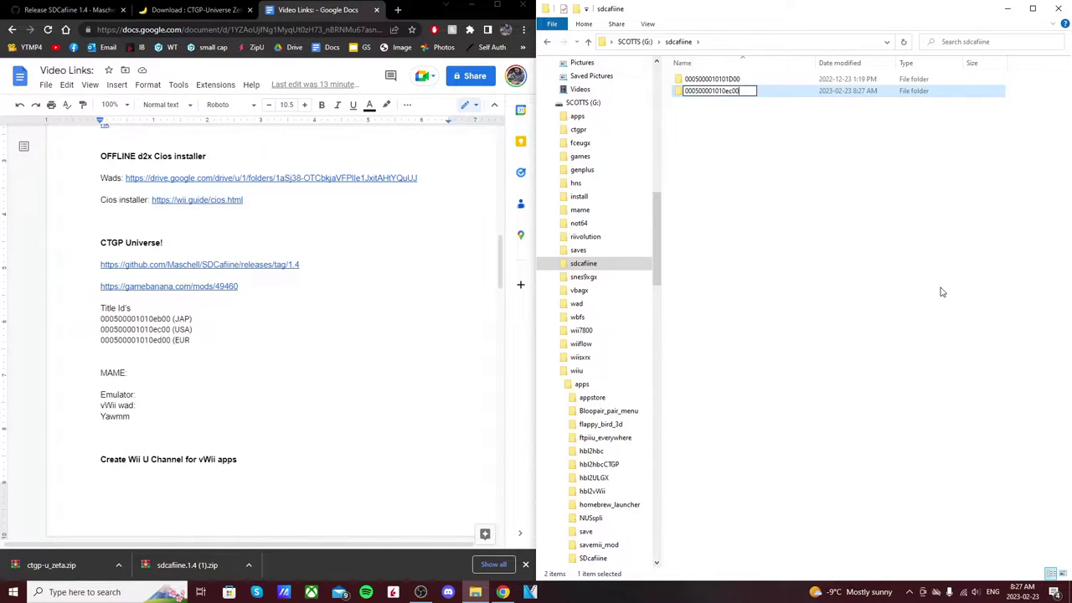
key("Return")
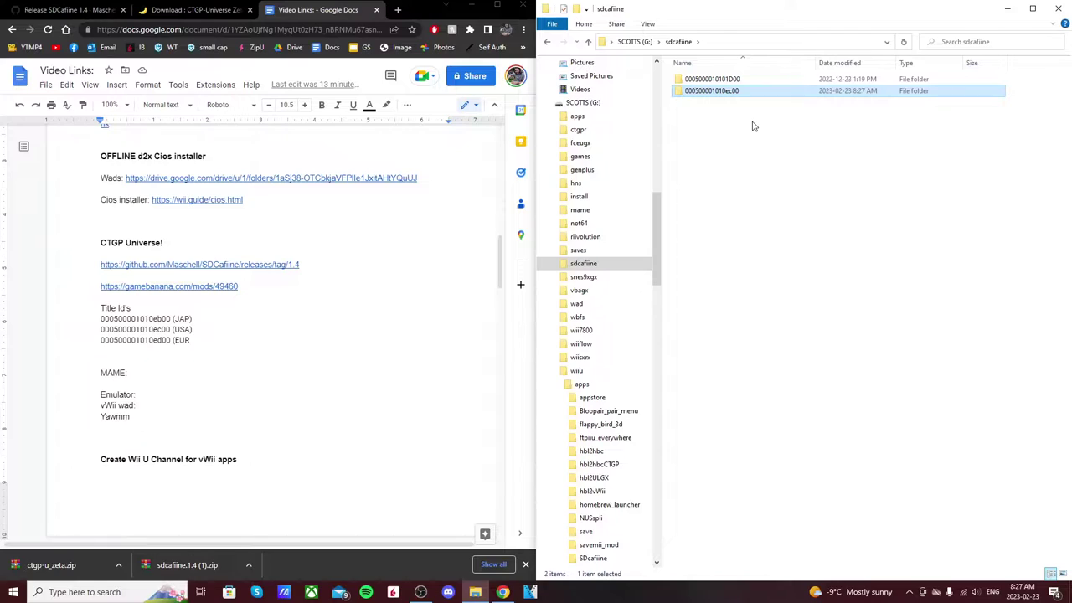
double_click(721, 92)
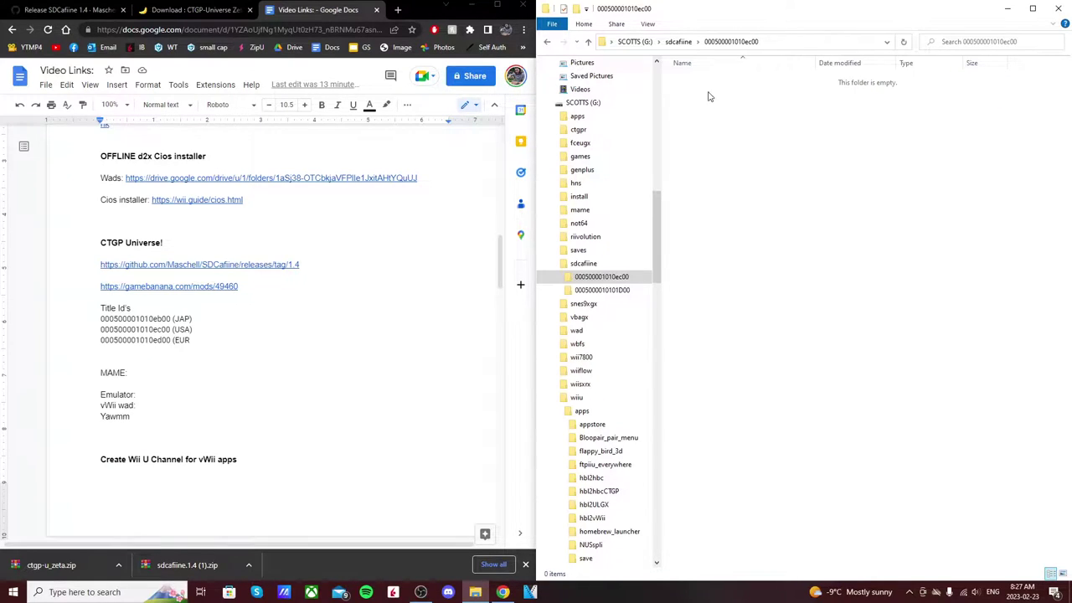
left_click(65, 568)
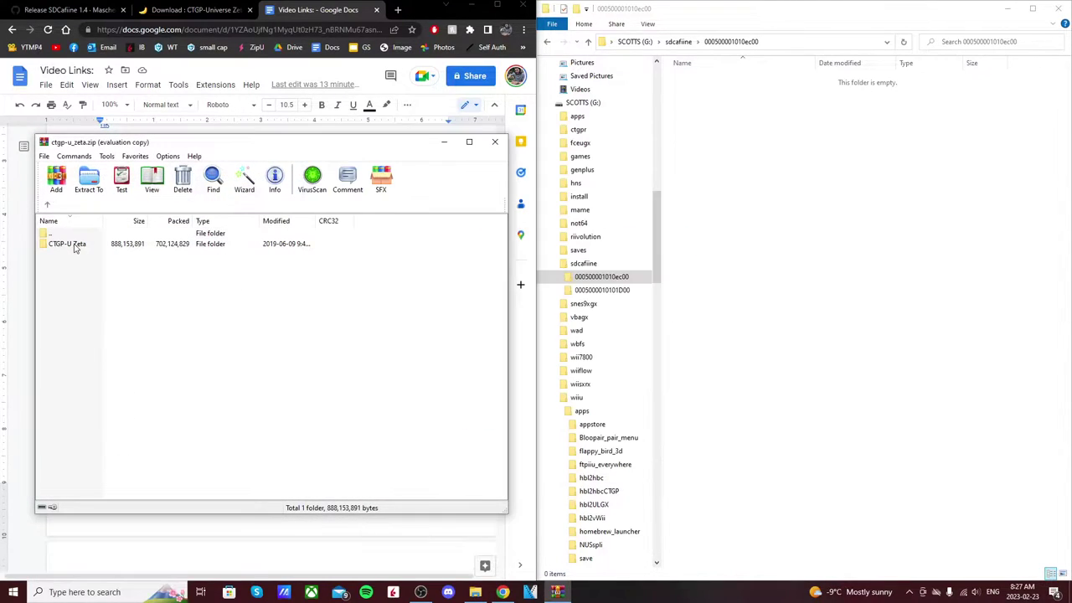
double_click(75, 244)
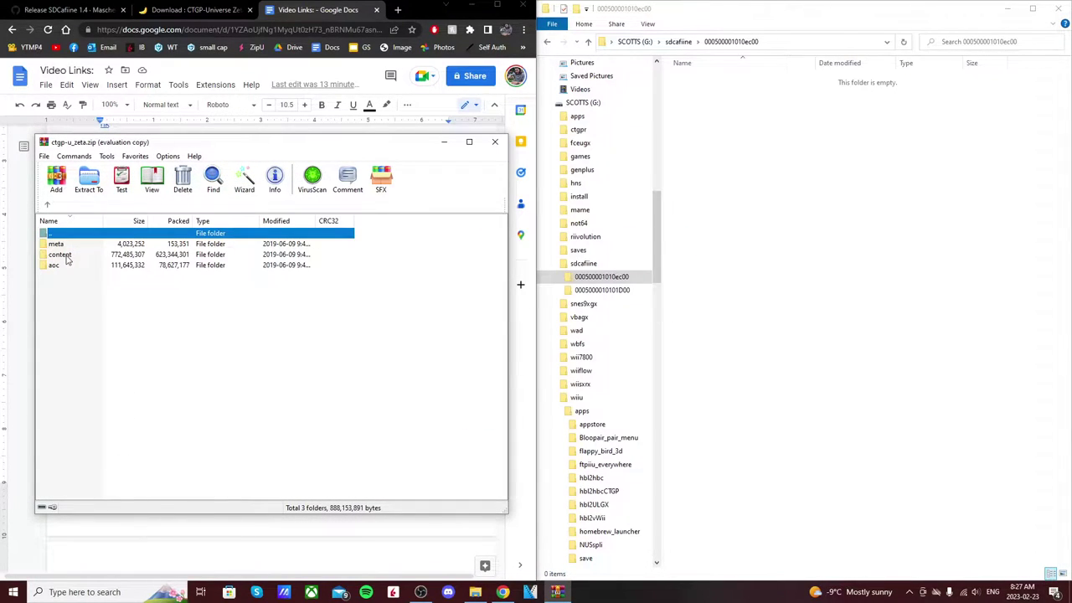
left_click(60, 256)
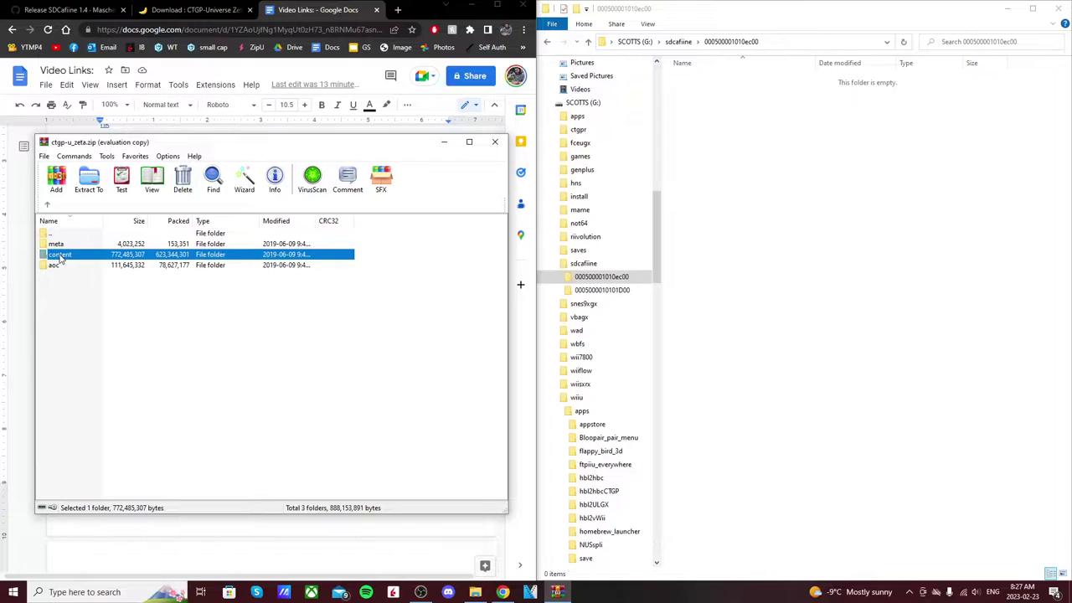
left_click_drag(60, 259, 736, 156)
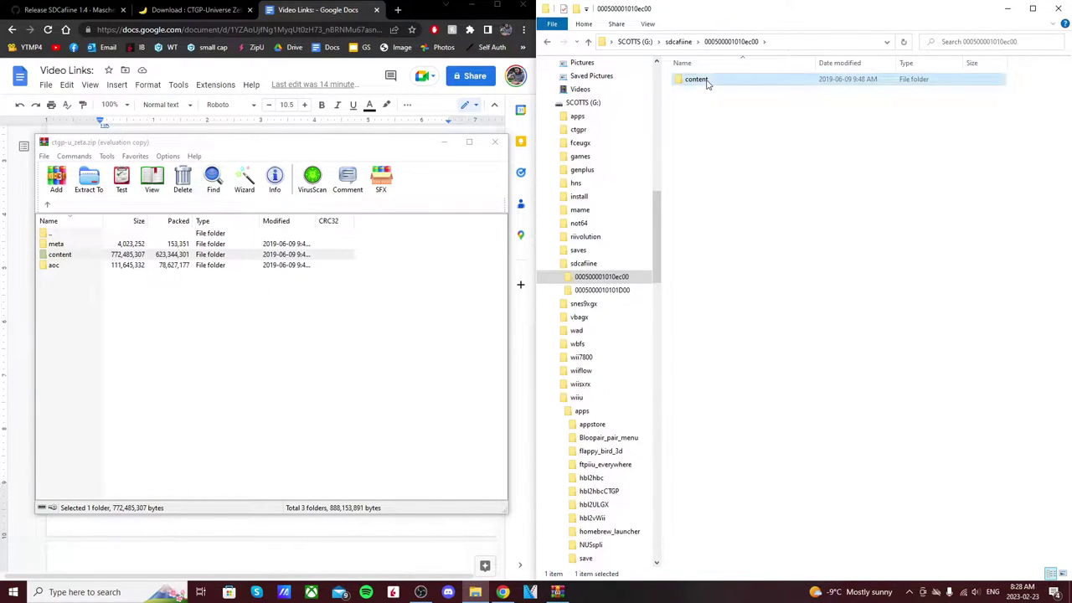
double_click(718, 83)
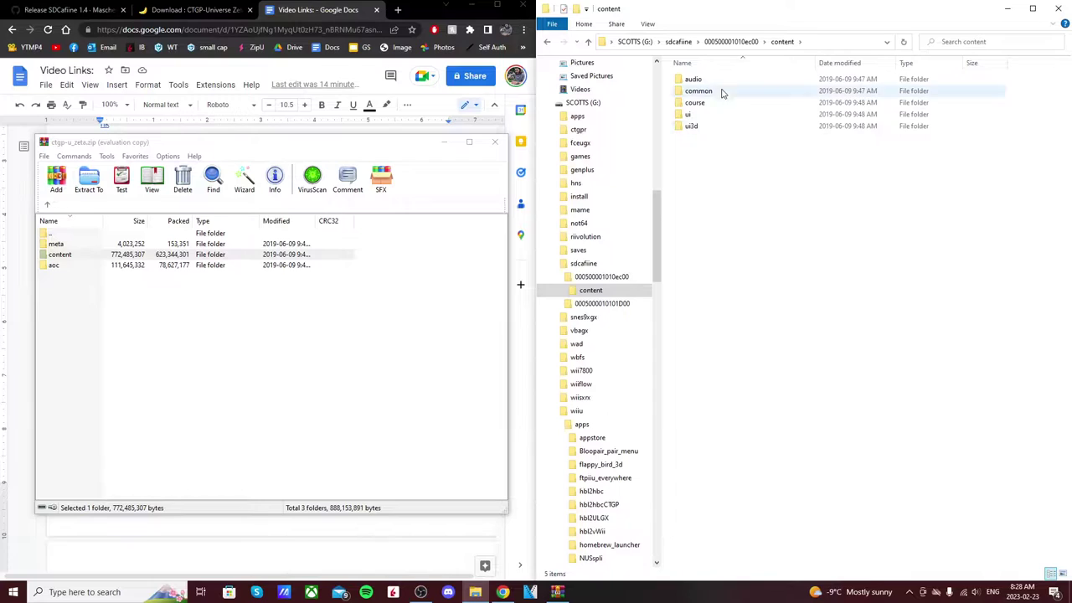
left_click(586, 278)
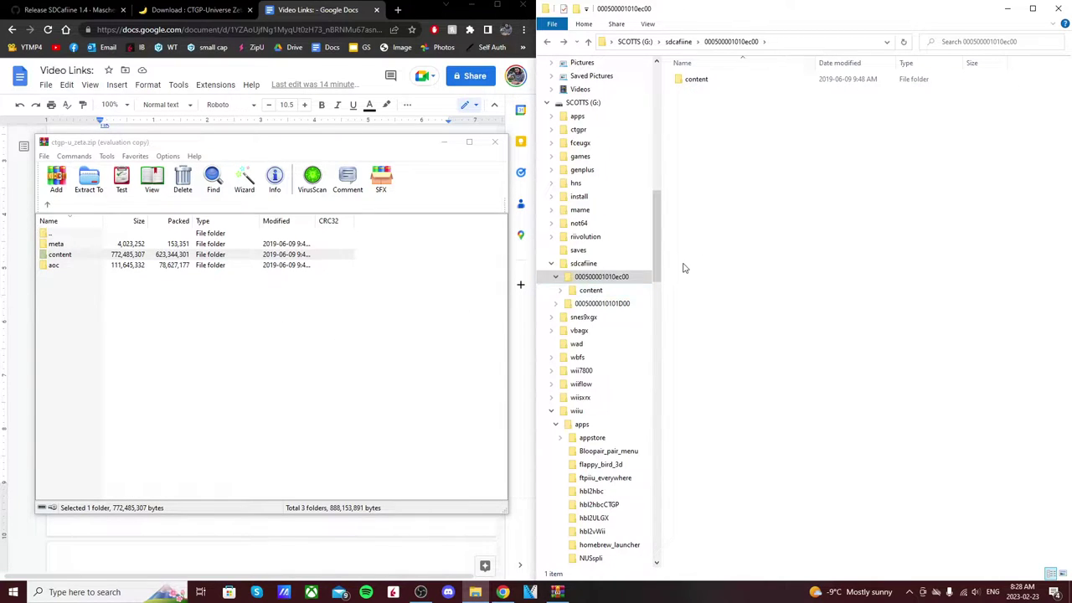
right_click(719, 189)
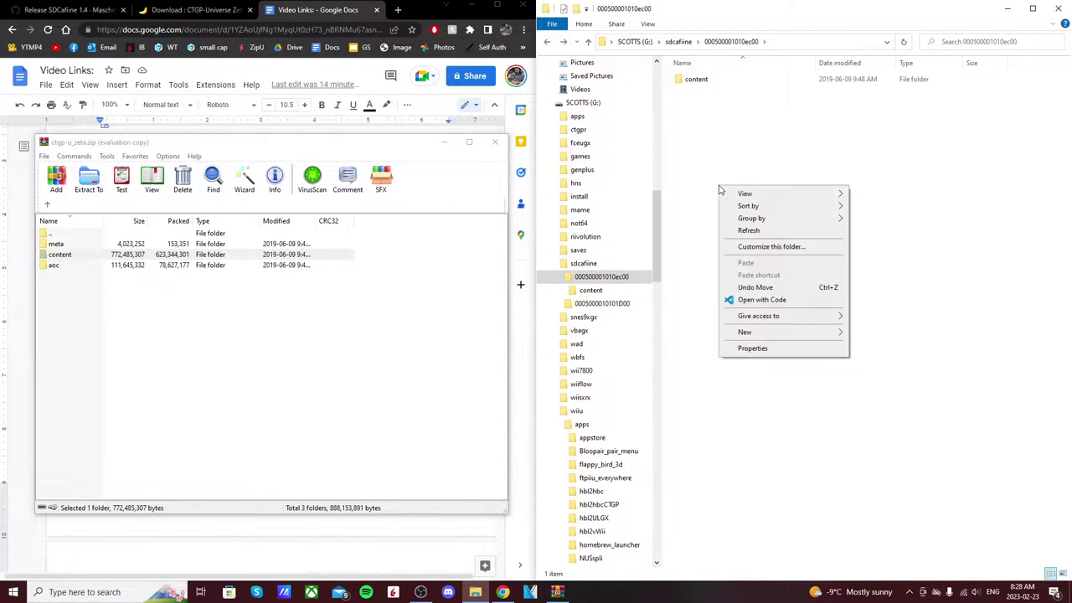
mouse_move(766, 328)
left_click(881, 333)
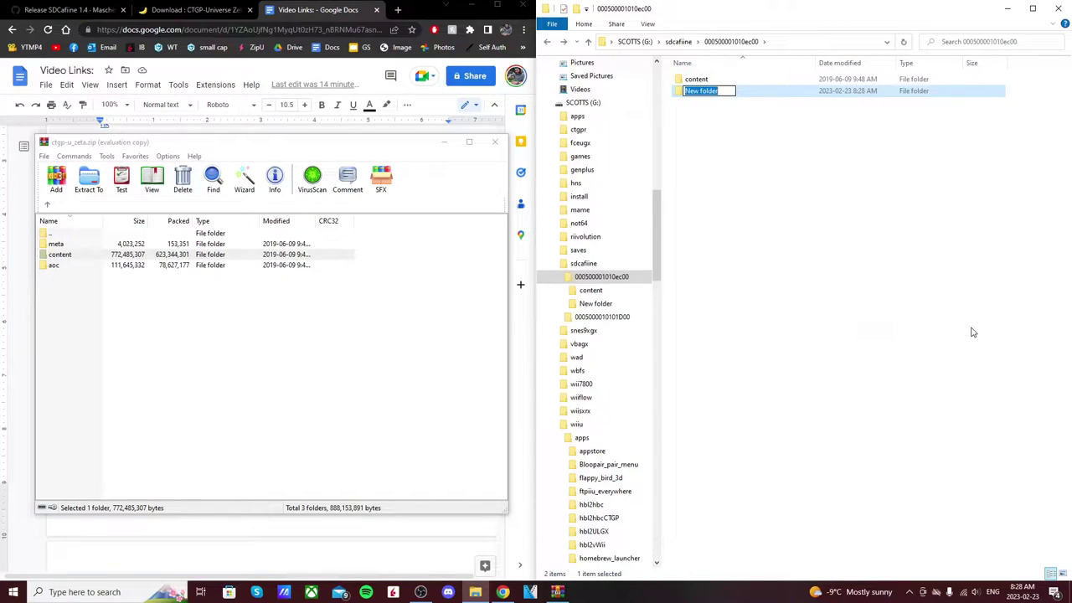
type("CTGP")
key("Return")
key("ctrl+a")
left_click_drag(695, 79, 725, 93)
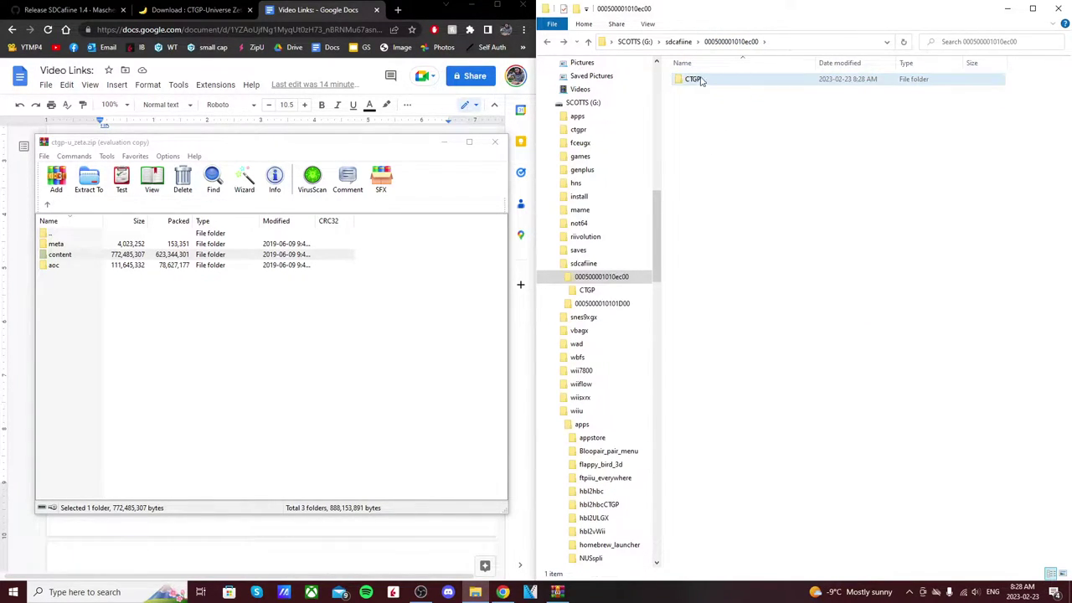
double_click(708, 82)
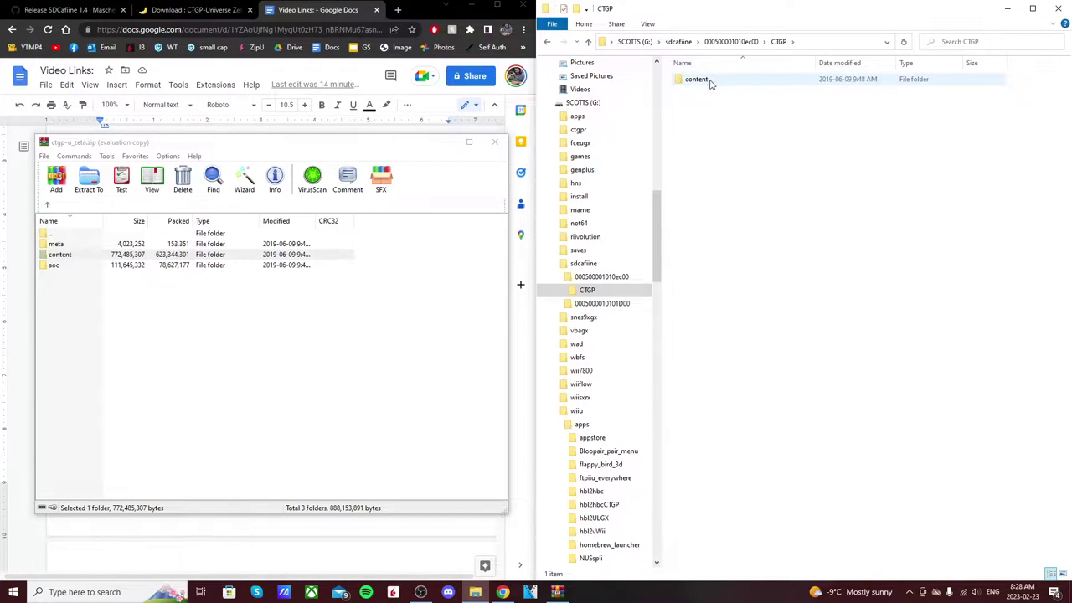
left_click(547, 42)
right_click(751, 175)
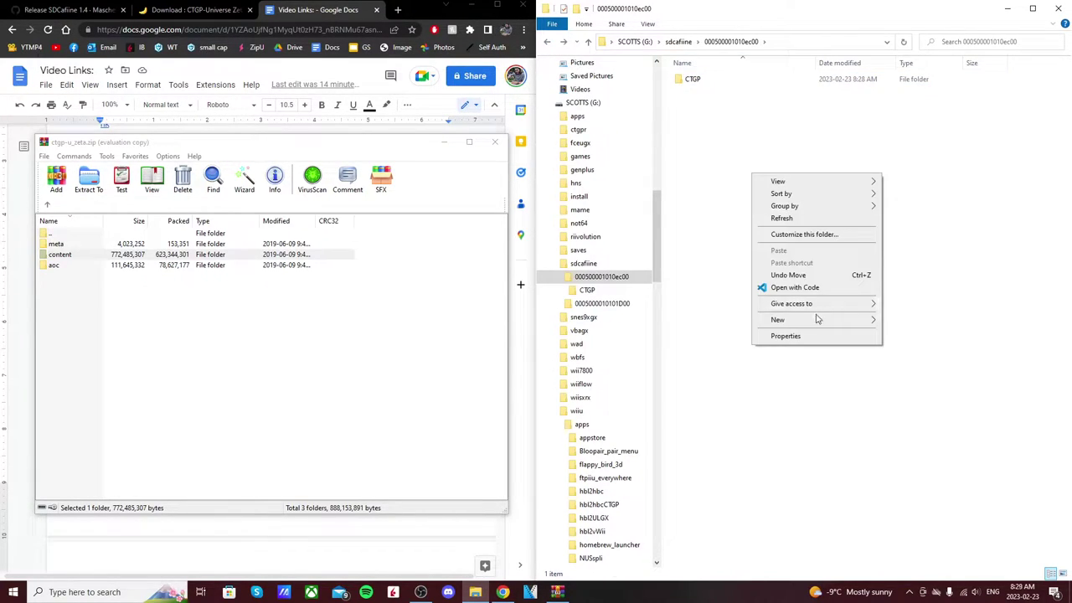
left_click(779, 246)
left_click(723, 120)
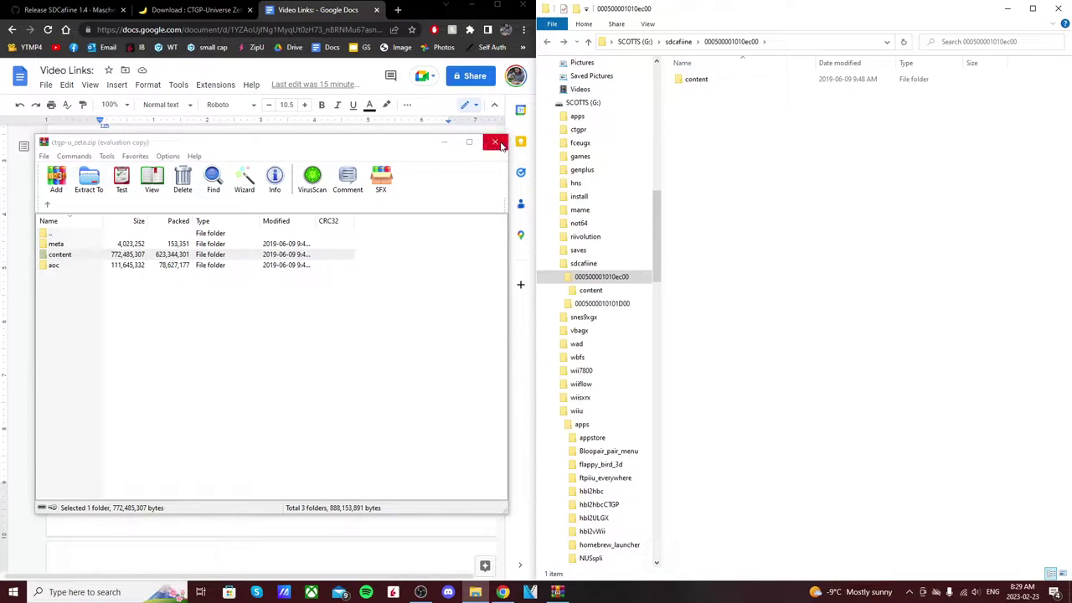
Step: Check the SDcafiine app files under wiiu/apps on drive G: and return to the drive's root
left_click(583, 102)
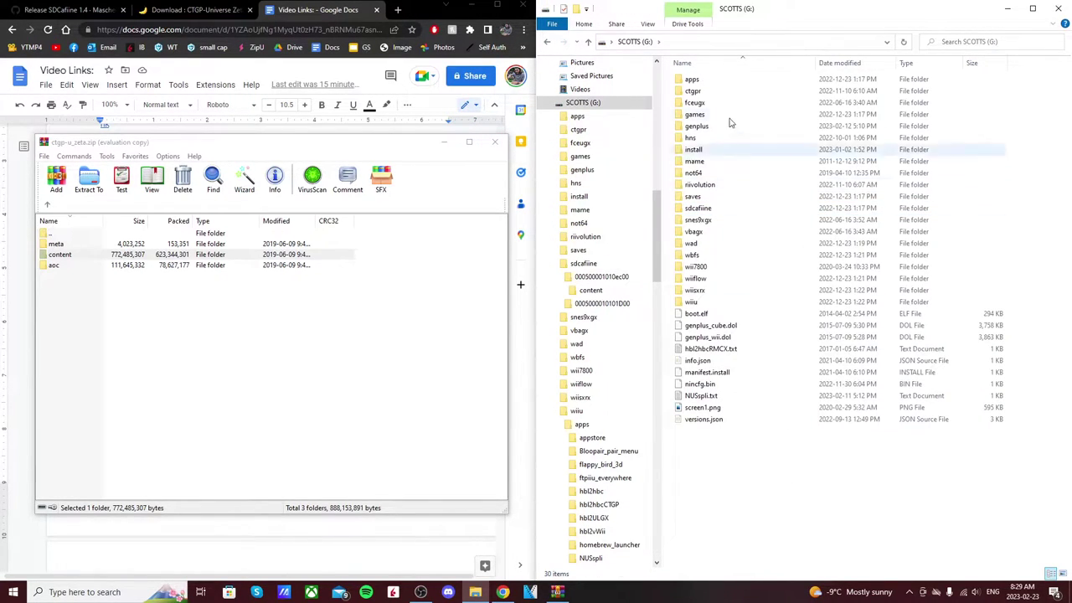
double_click(696, 302)
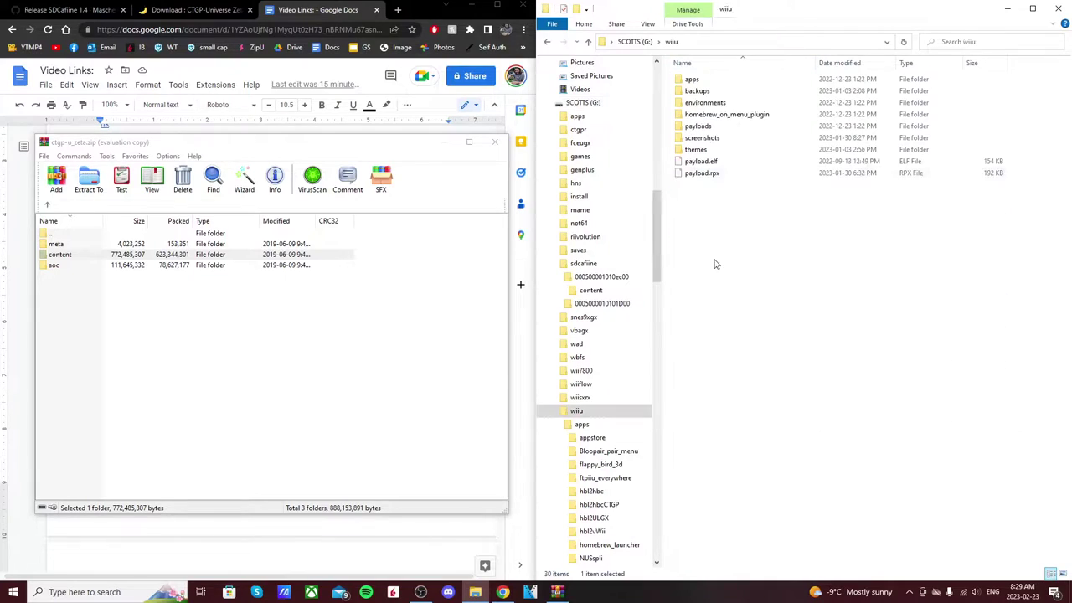
double_click(719, 81)
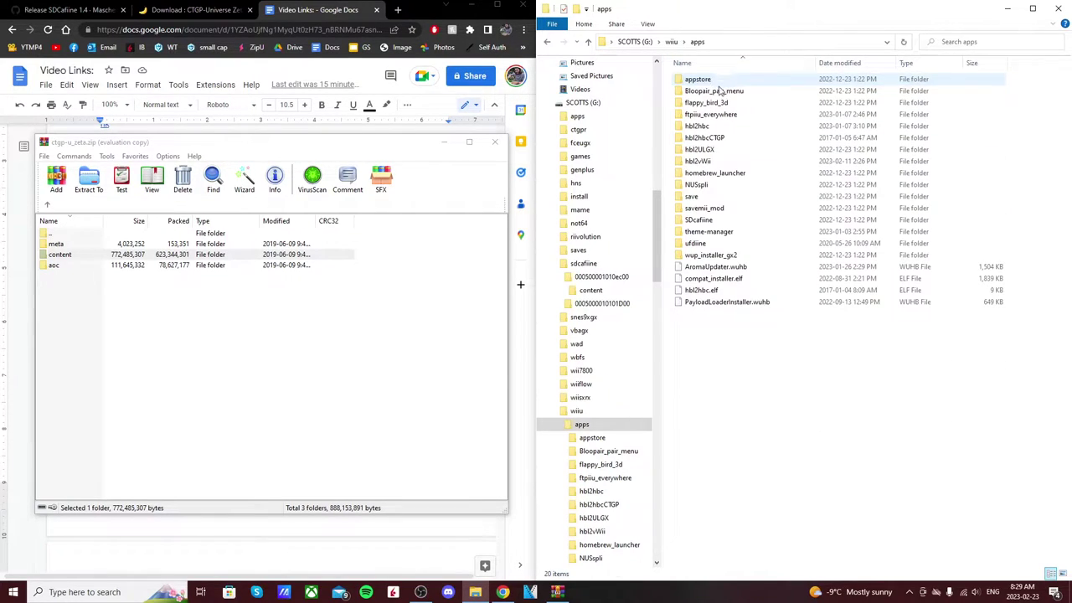
double_click(720, 221)
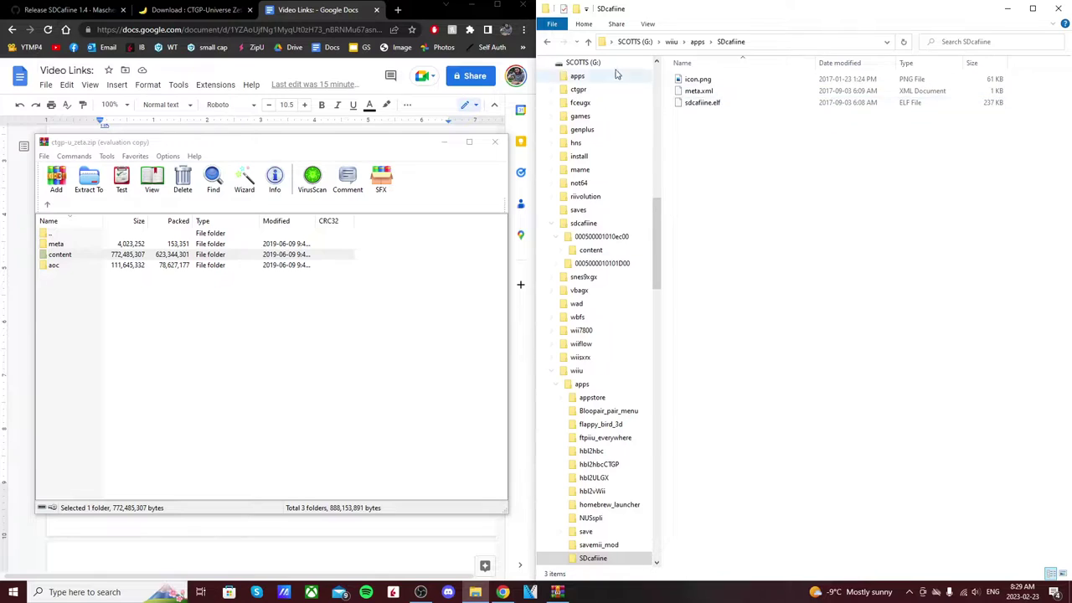
left_click(548, 42)
left_click(548, 41)
left_click(548, 42)
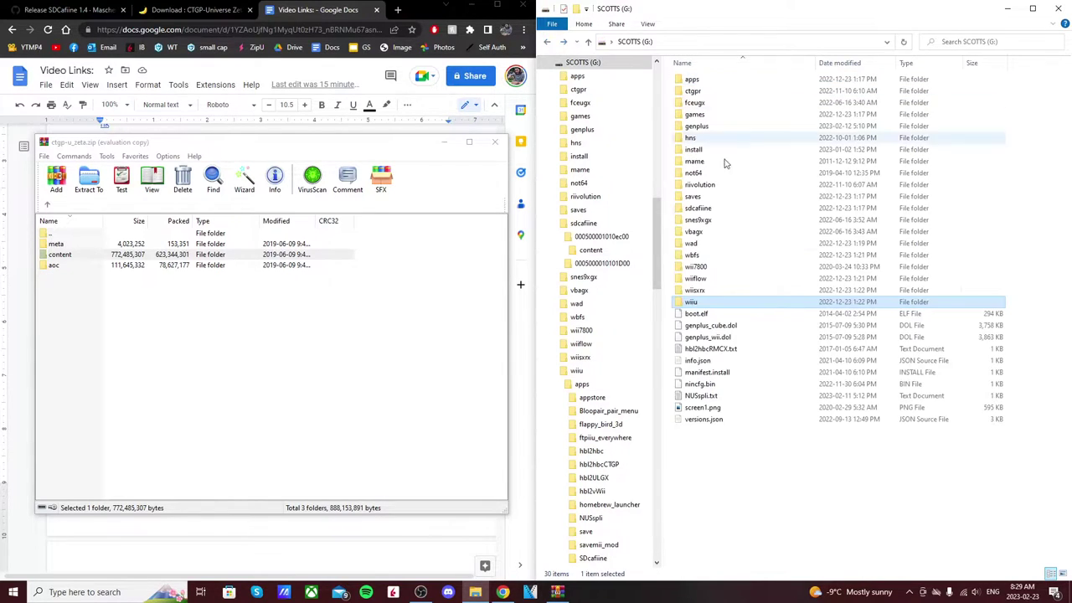
left_click(789, 458)
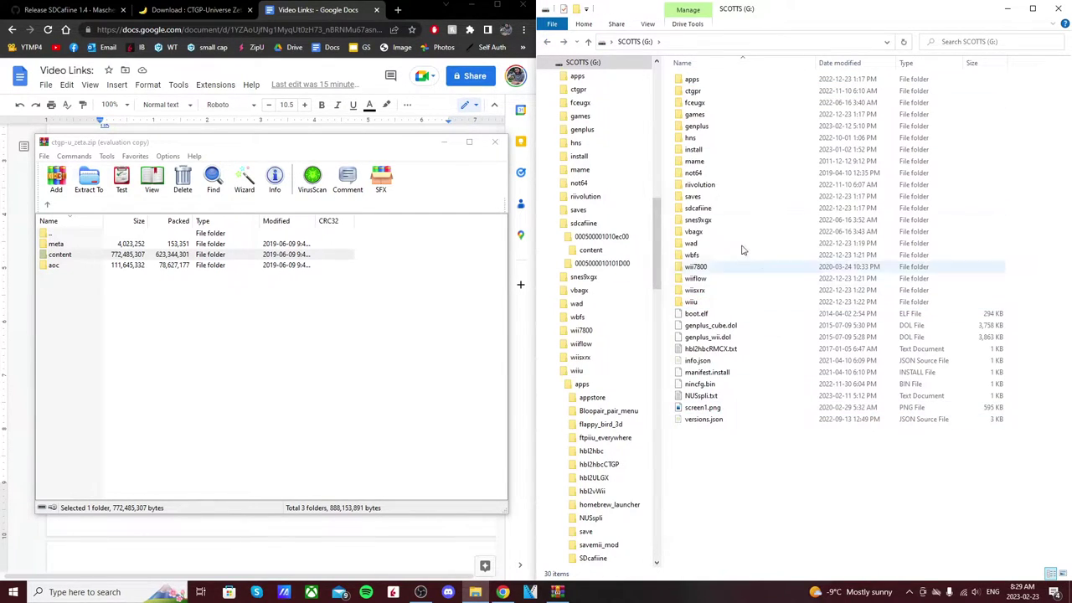
double_click(714, 209)
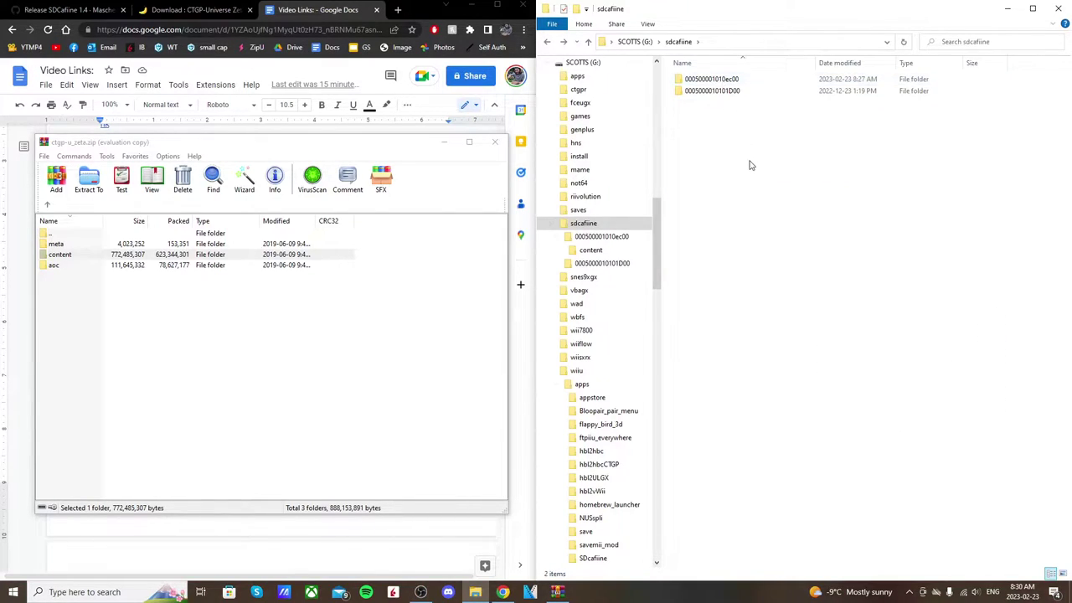
double_click(732, 80)
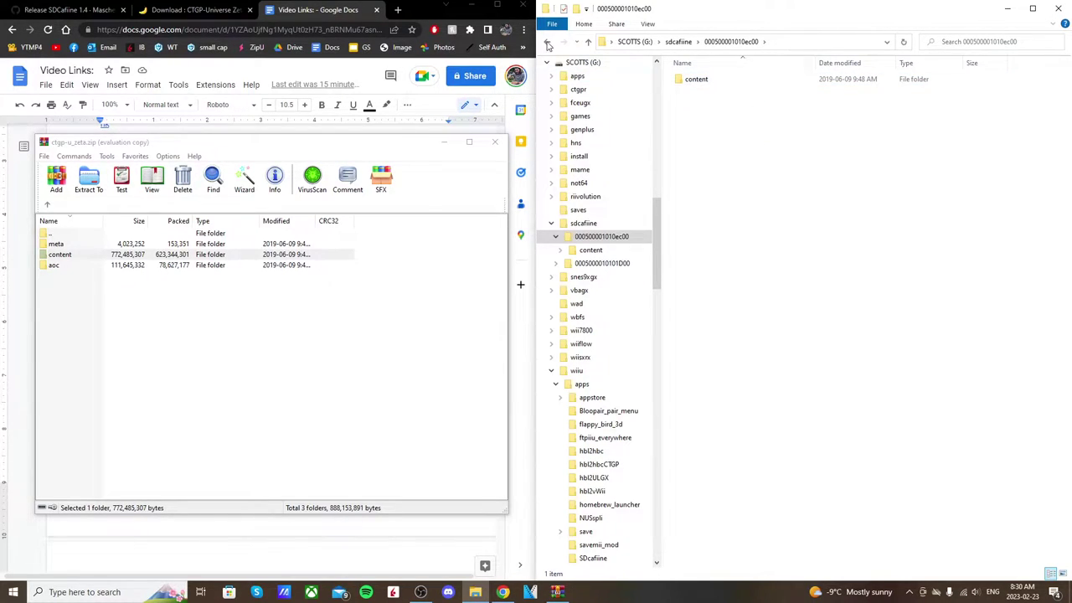
left_click(547, 44)
left_click(749, 101)
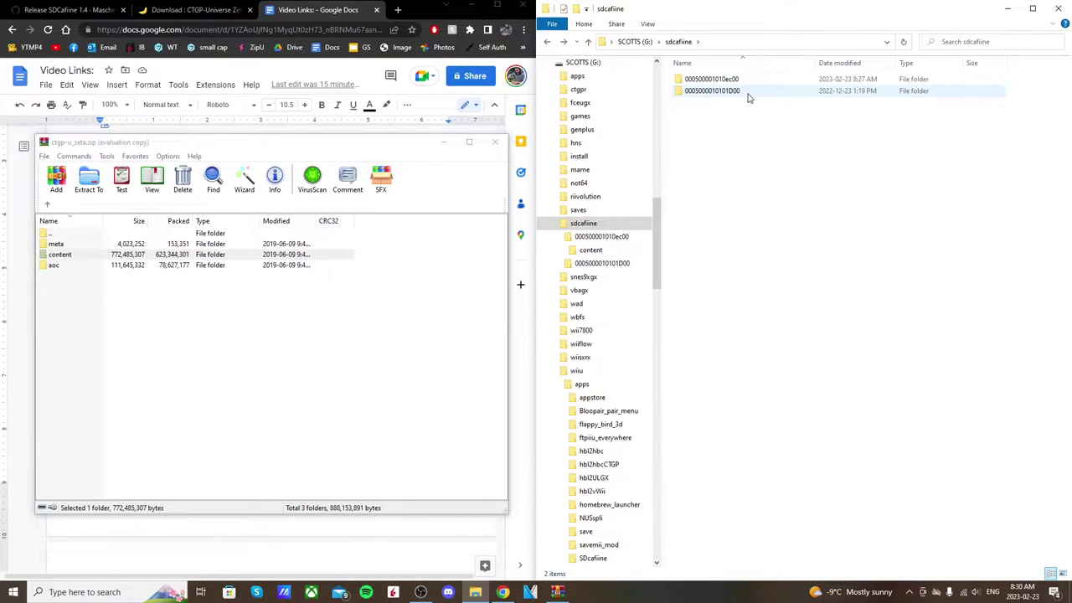
double_click(746, 95)
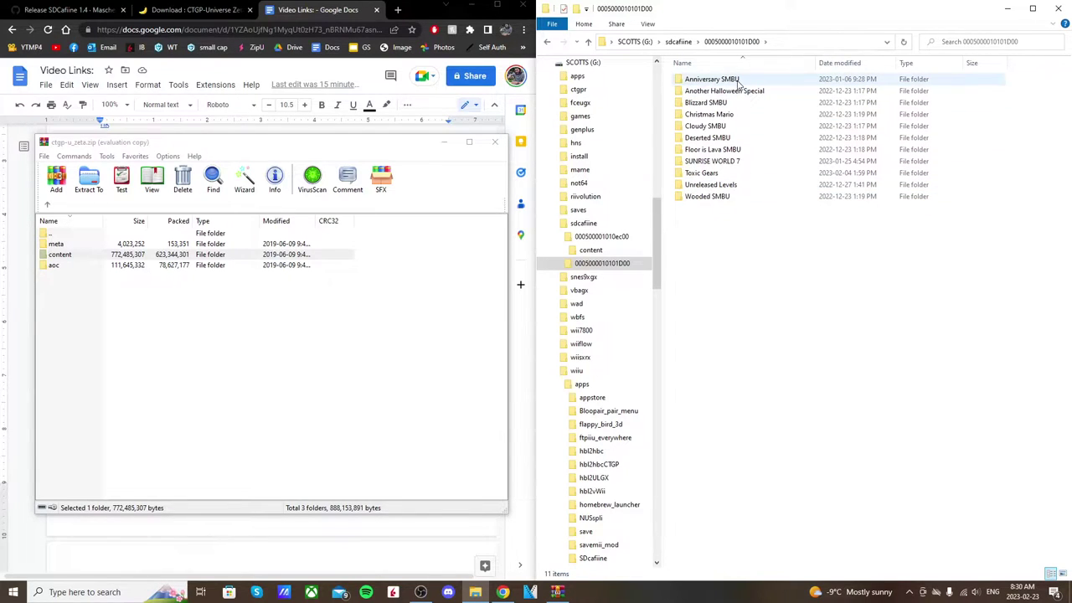
double_click(737, 79)
left_click(548, 41)
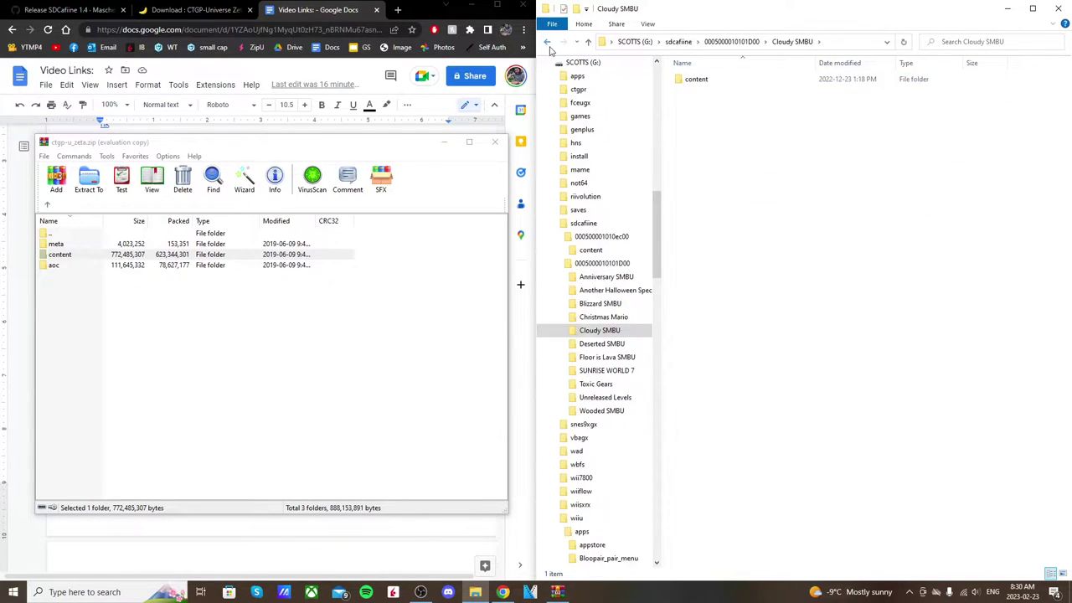
left_click(547, 42)
left_click(548, 42)
left_click(547, 42)
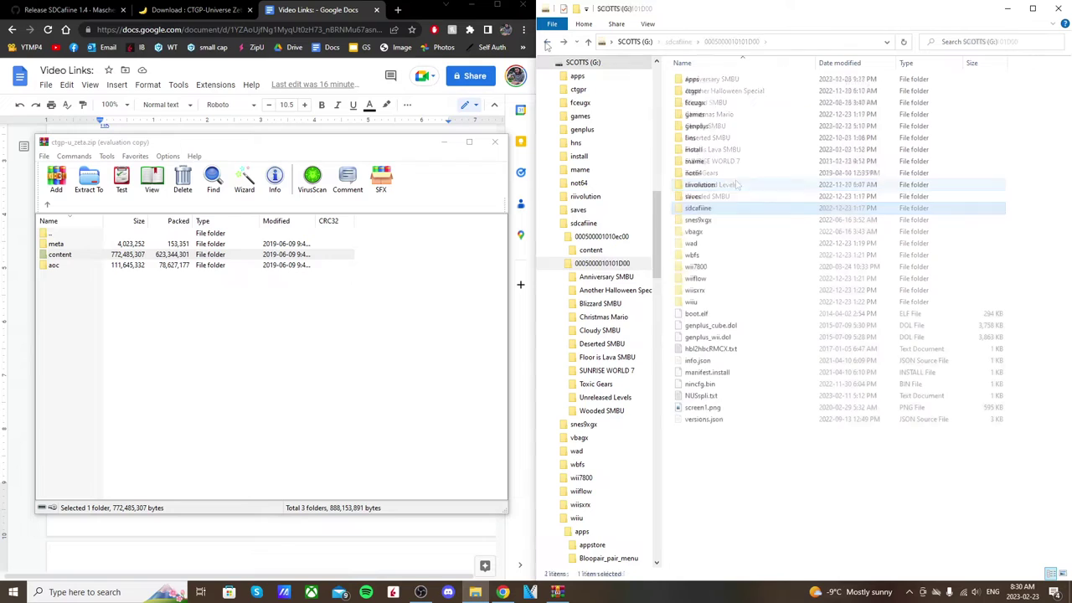
left_click(758, 444)
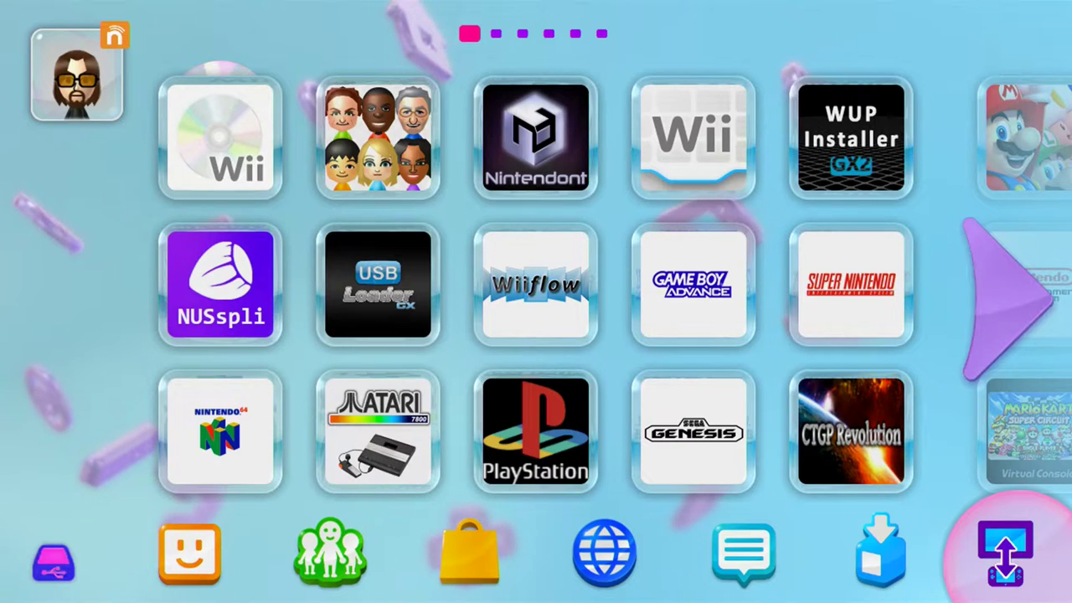
Step: Locate Mario Kart 8 on the Wii U Menu and start Mii Maker to reach the Homebrew Launcher
left_click_drag(712, 394, 676, 311)
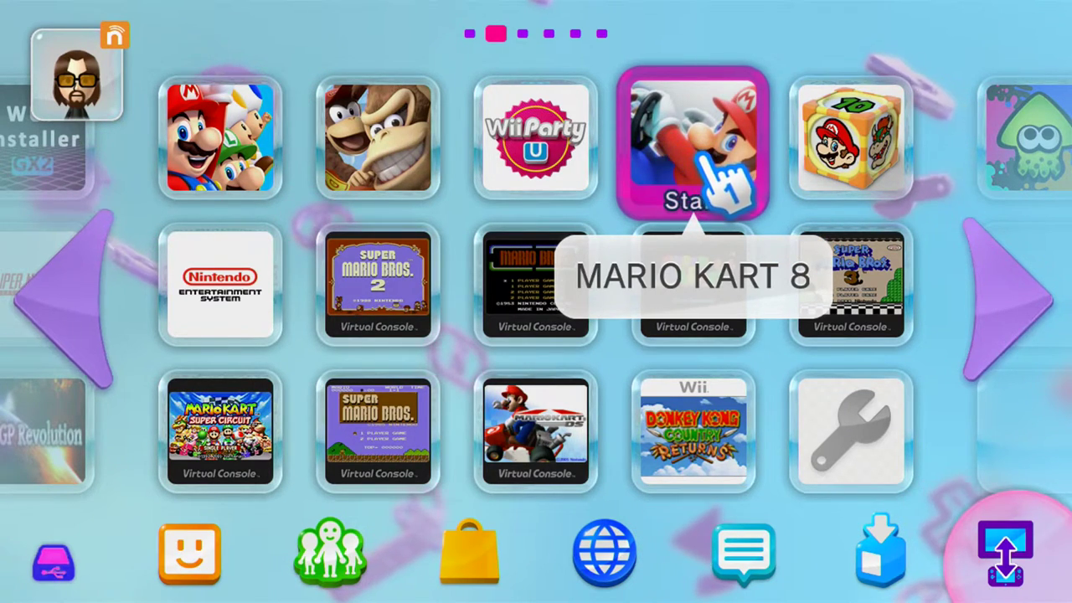
left_click_drag(712, 192, 760, 192)
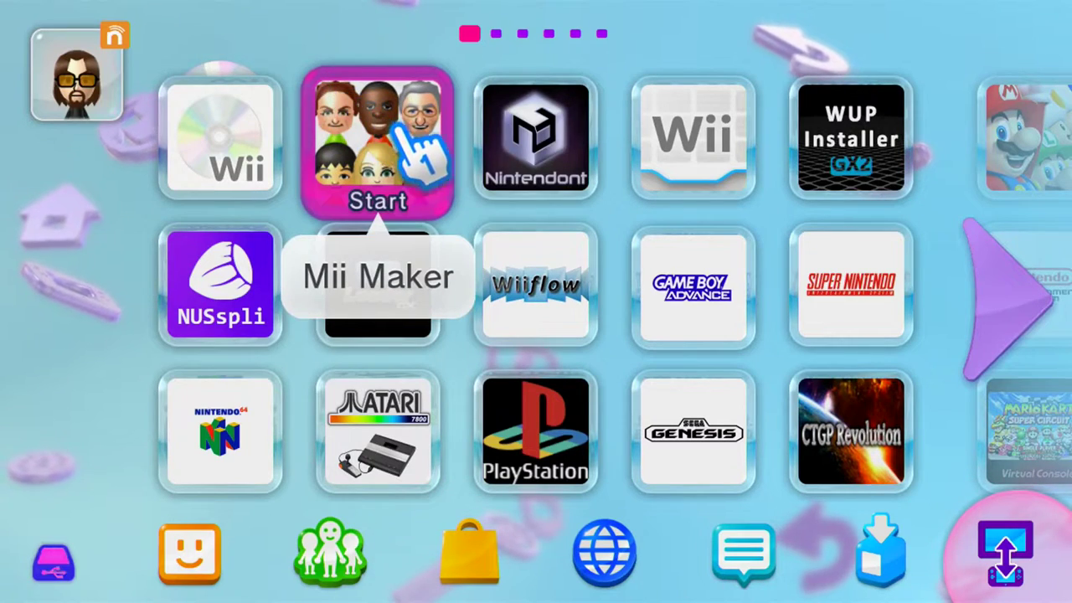
key("Return")
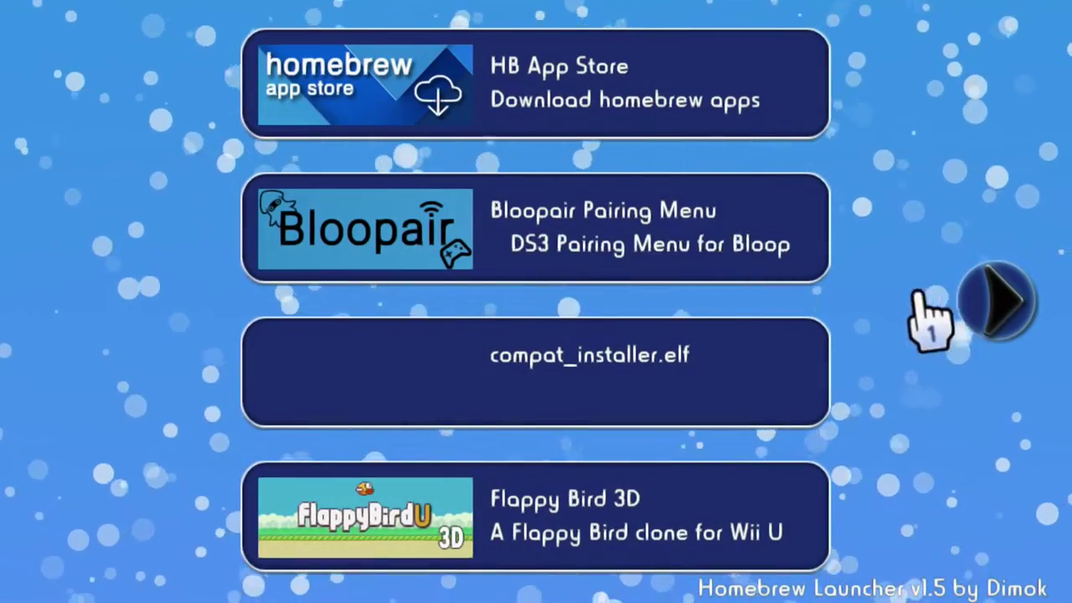
Step: Find SDcafiine (HBL version) in the Homebrew Launcher and launch it
left_click(967, 295)
left_click(987, 299)
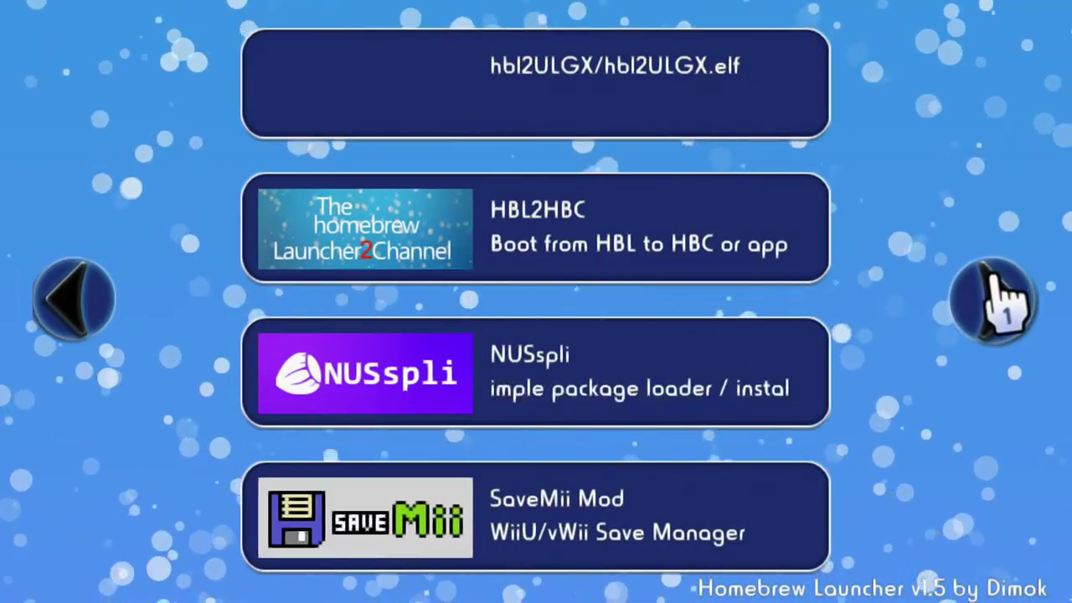
left_click(1005, 272)
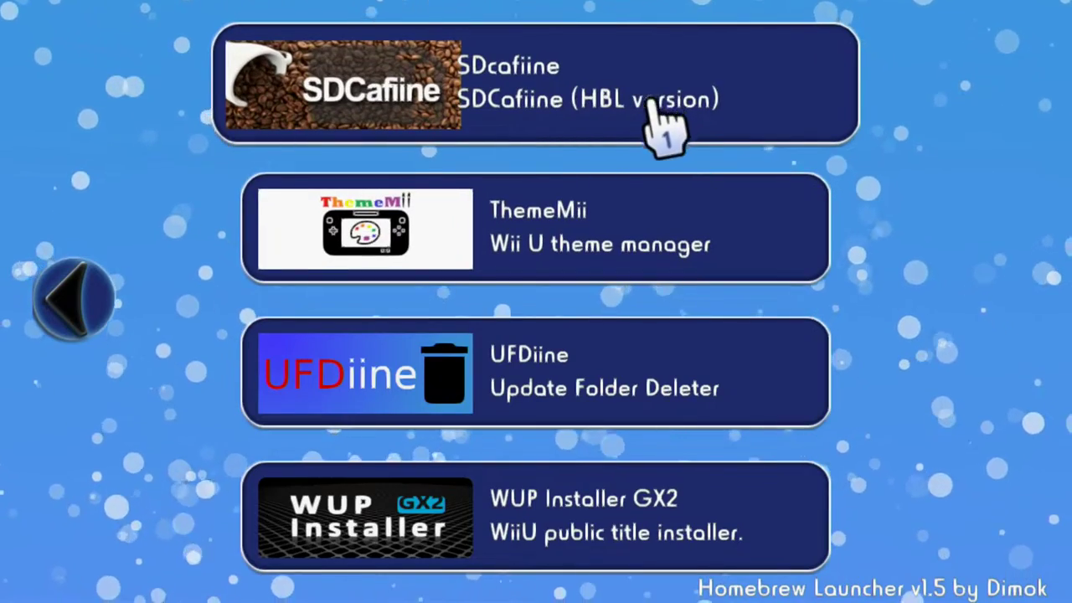
left_click(699, 109)
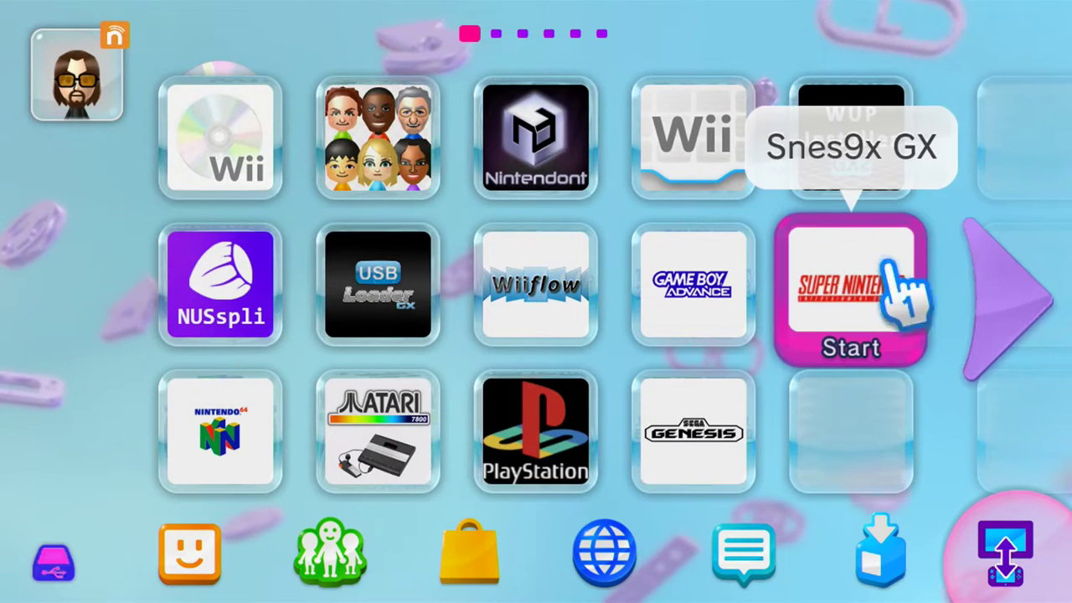
Step: Start Mario Kart 8 from the second page of the Wii U Menu and enter Single Player mode
left_click(1032, 301)
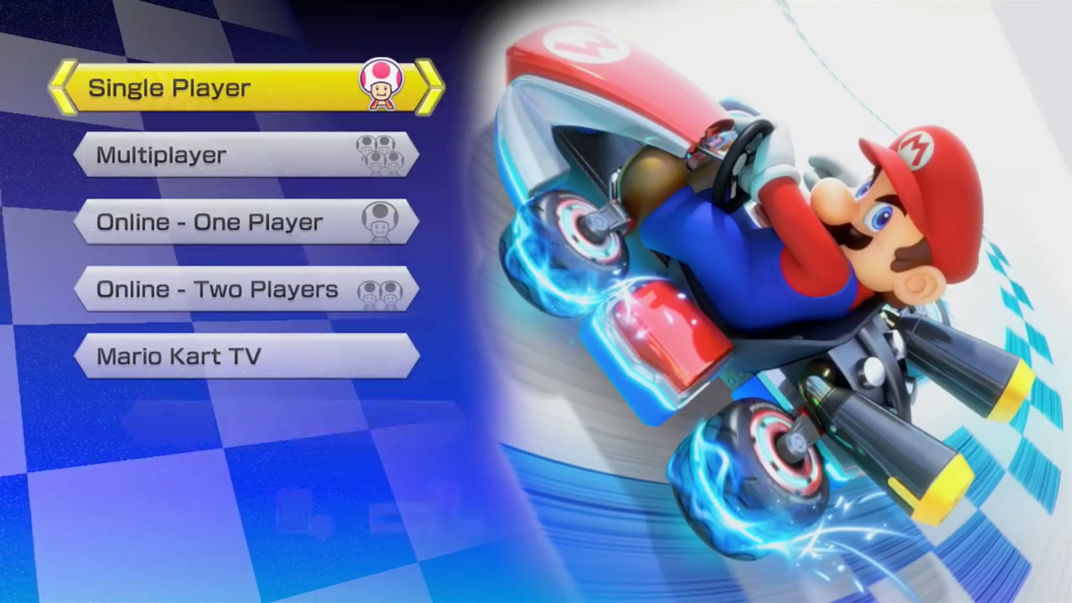
key("Down")
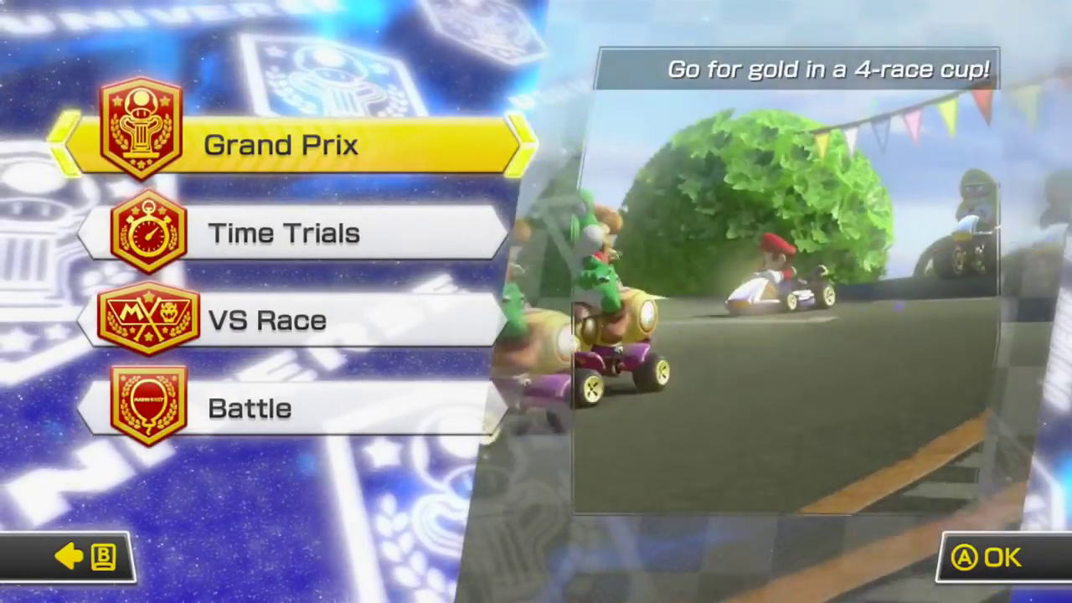
Step: Start a 100cc Grand Prix with Black Yoshi as the driver and proceed to the cup selection
key("Down")
key("Up")
key("Return")
key("Down")
key("Down")
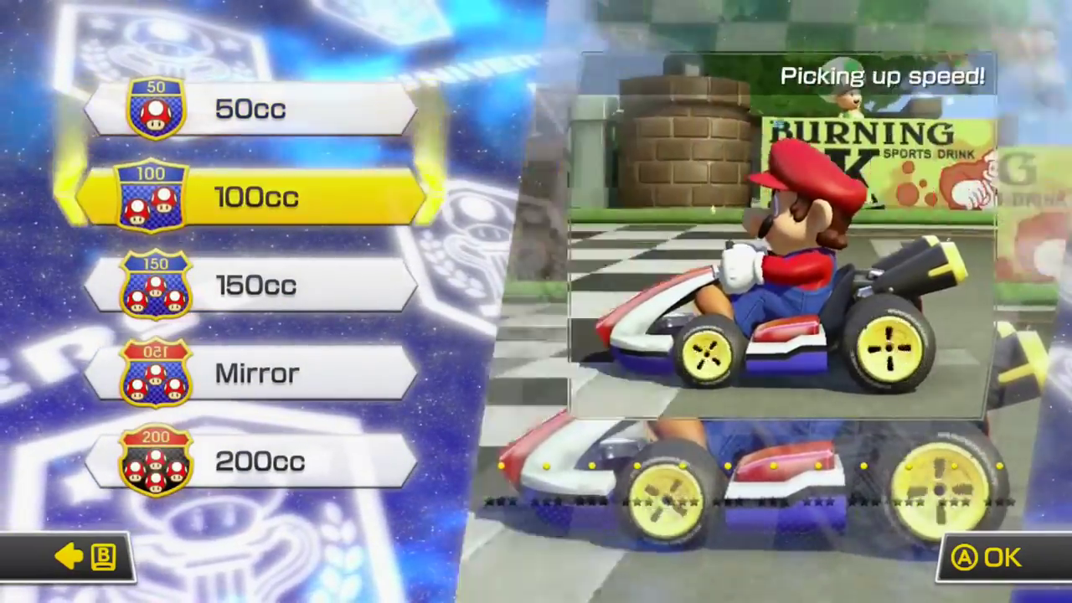
key("Return")
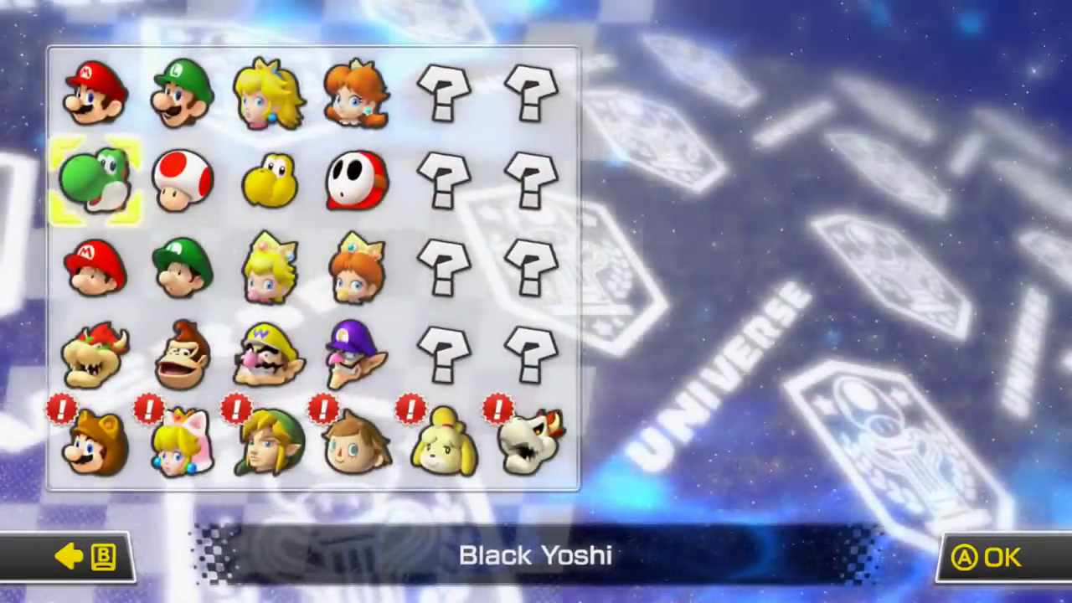
key("Return")
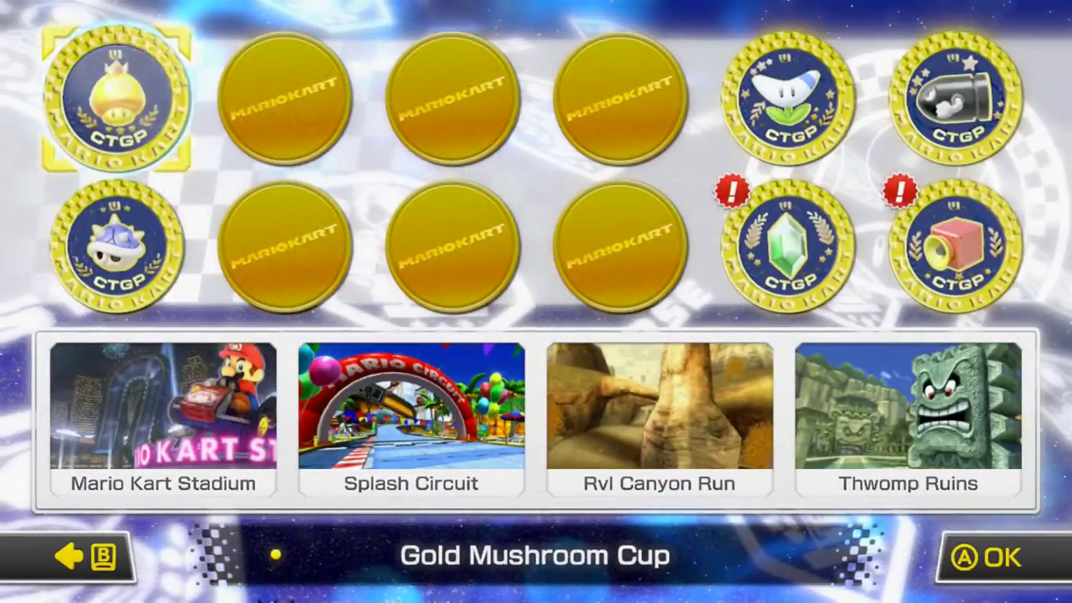
Step: Browse the CTGP cups, including Boomerang, Spiny Shell, Shine, Gold Leaf and Power Star, to examine the tracks in each
key("Right")
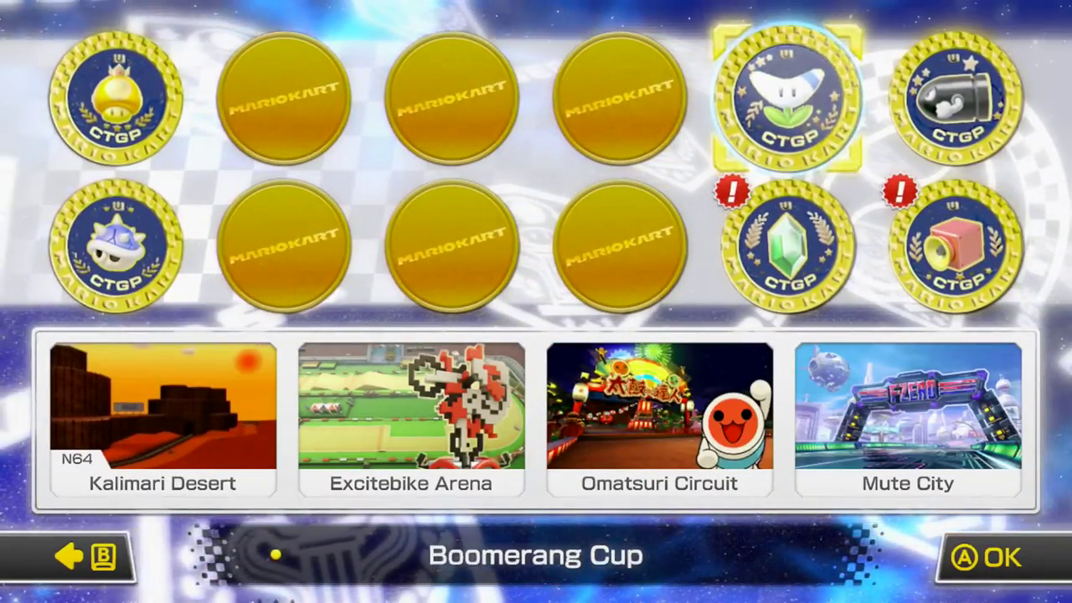
key("Left")
key("Down")
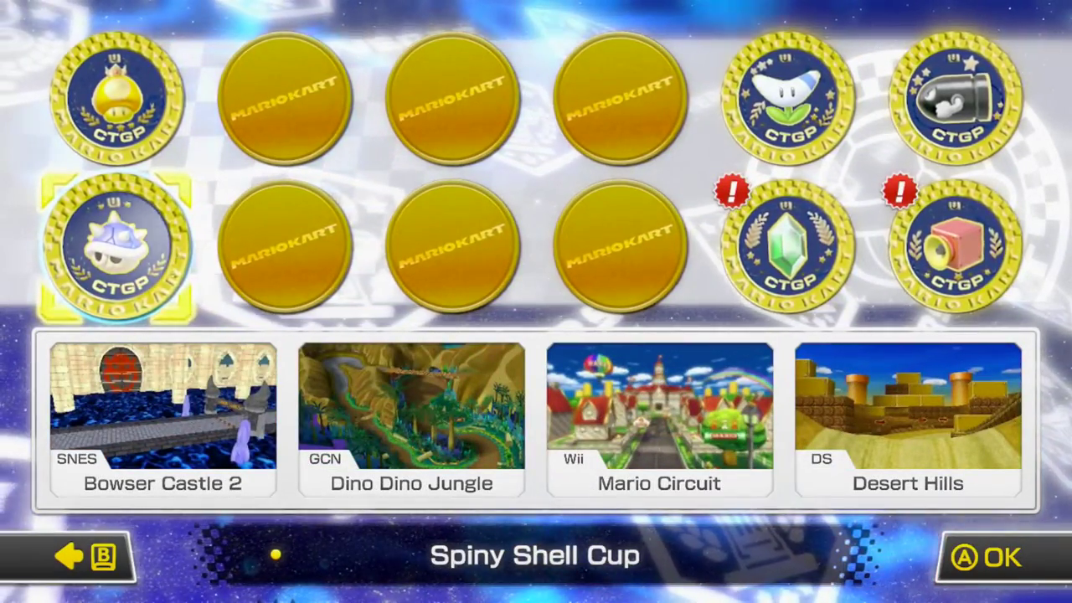
key("Right")
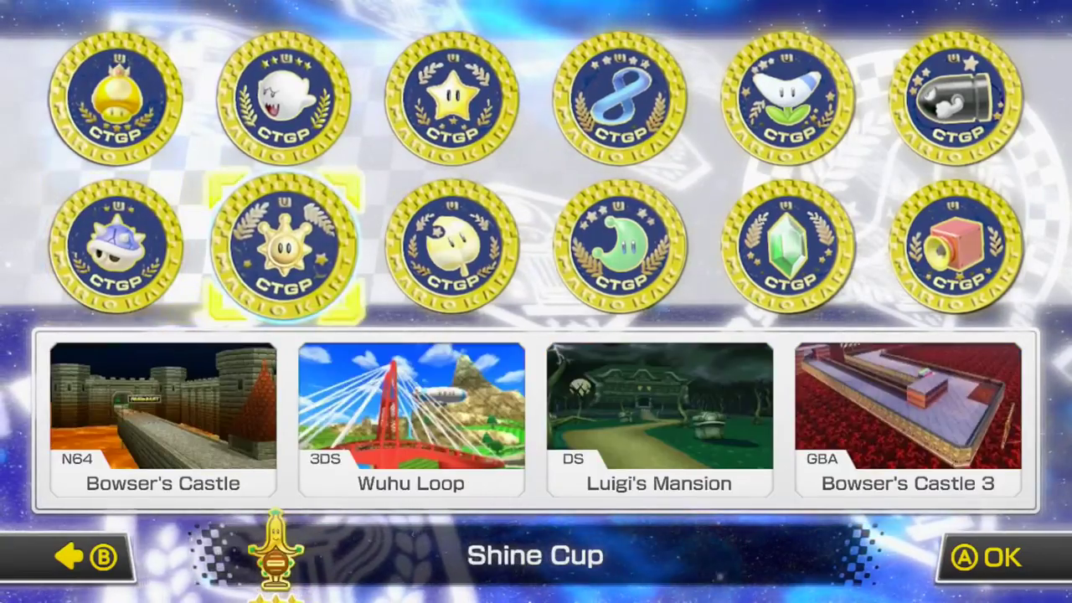
key("Up")
key("Right")
key("Down")
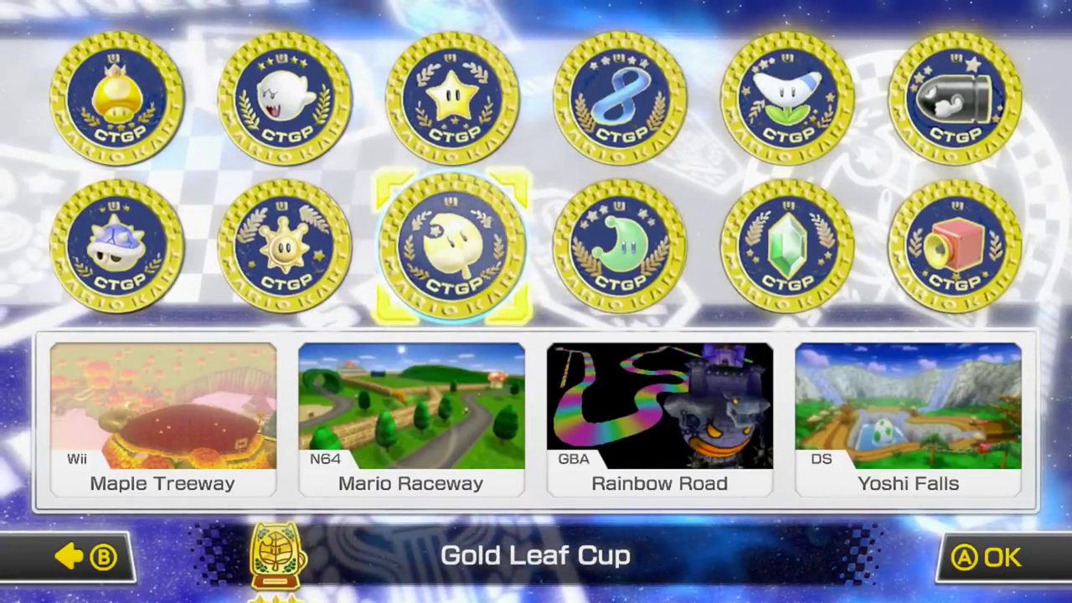
key("Left")
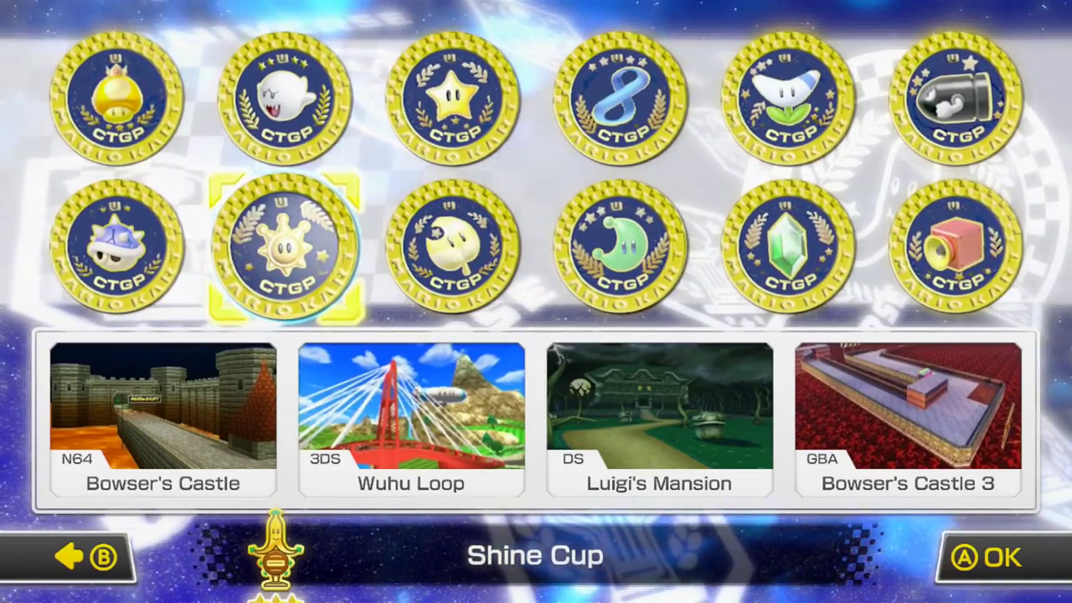
key("Up")
key("Right")
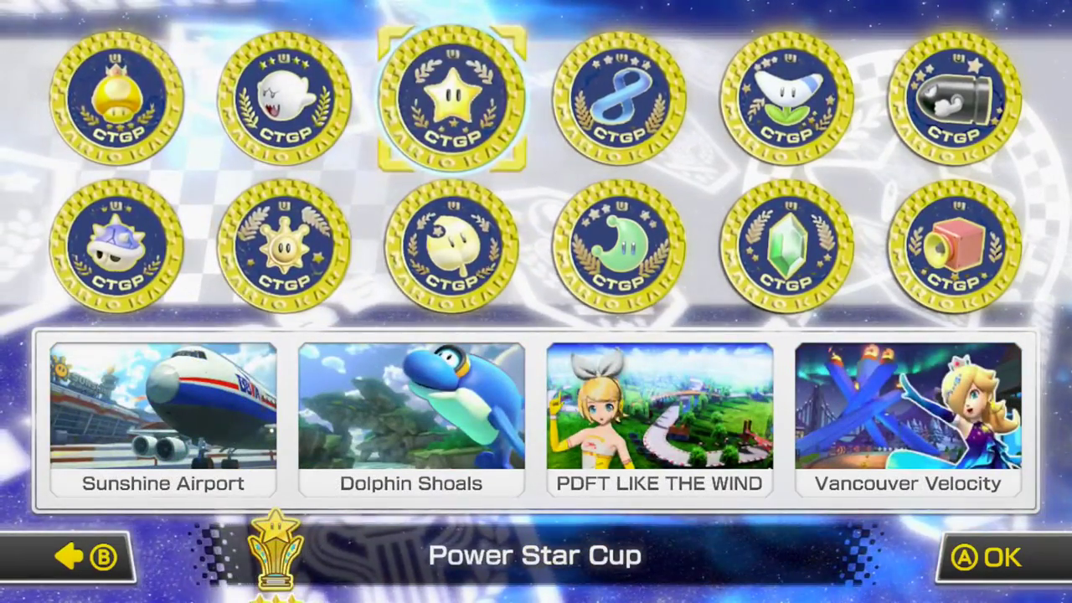